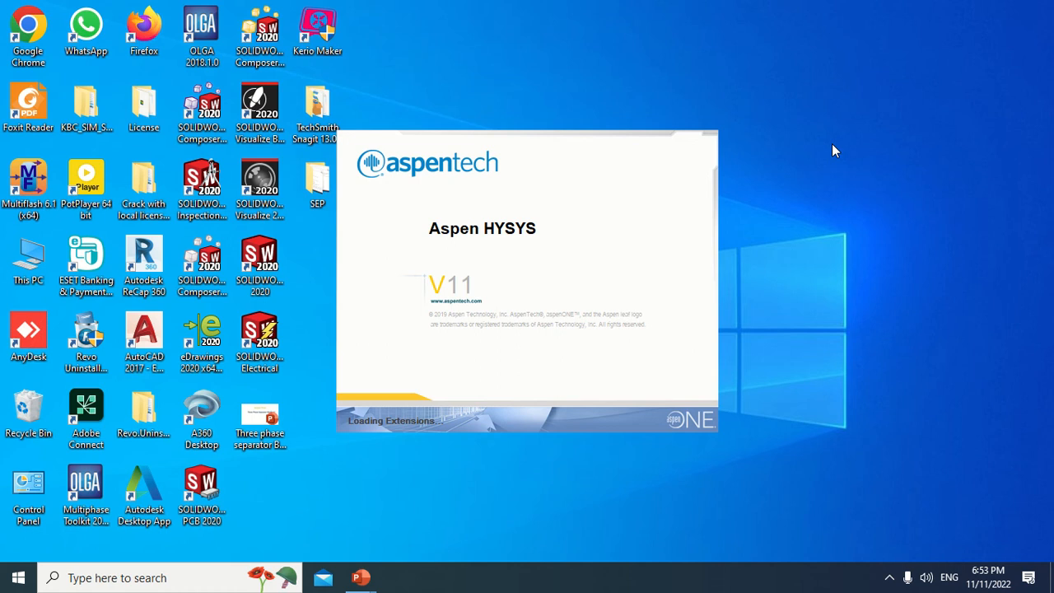
Step: Create a new simulation case and add an empty component list to it
mouse_move(559, 7)
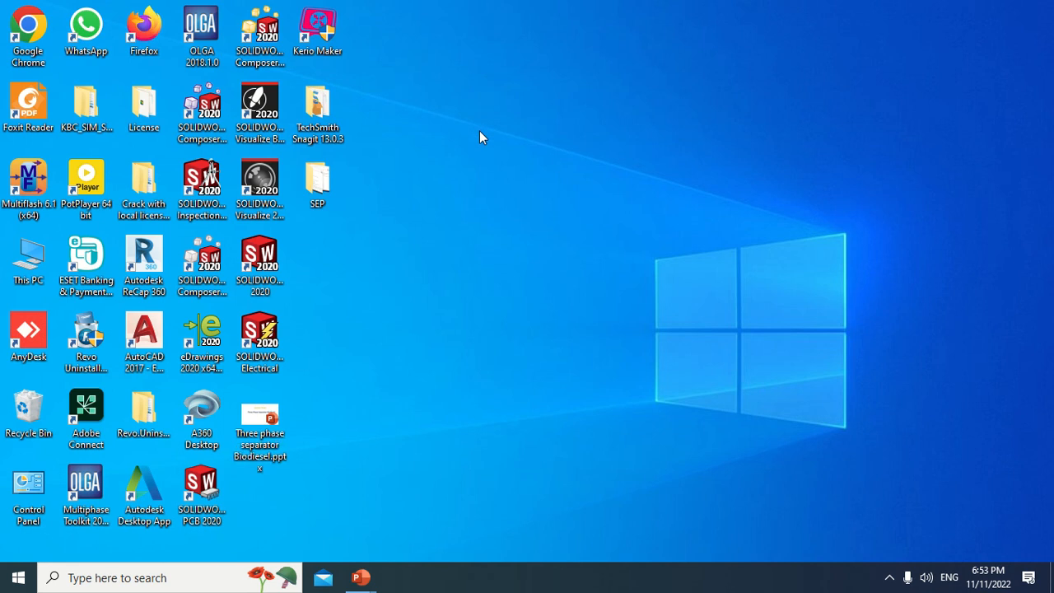
drag(743, 66, 507, 434)
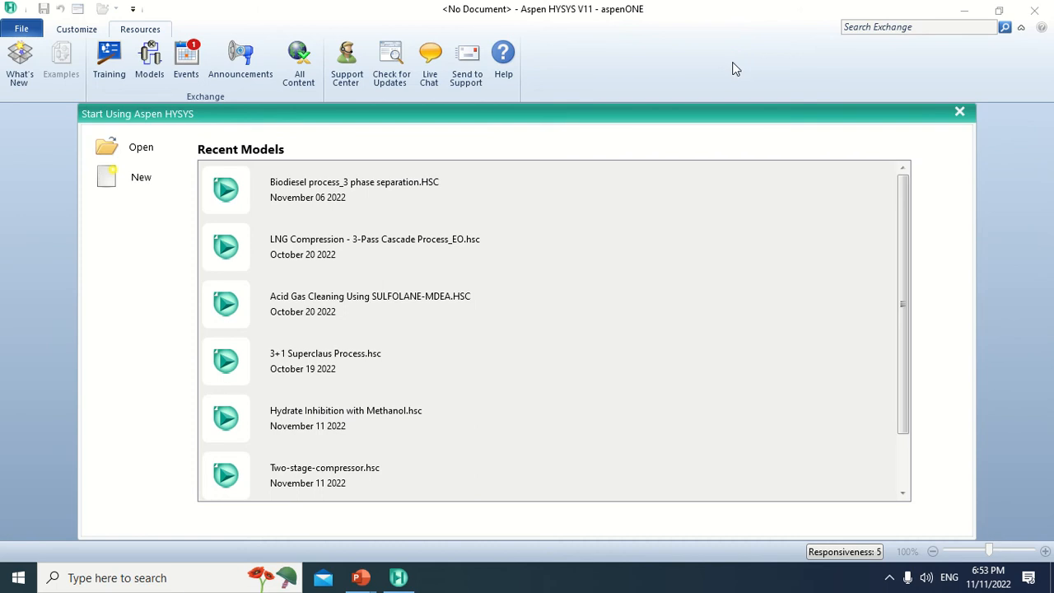
click(142, 178)
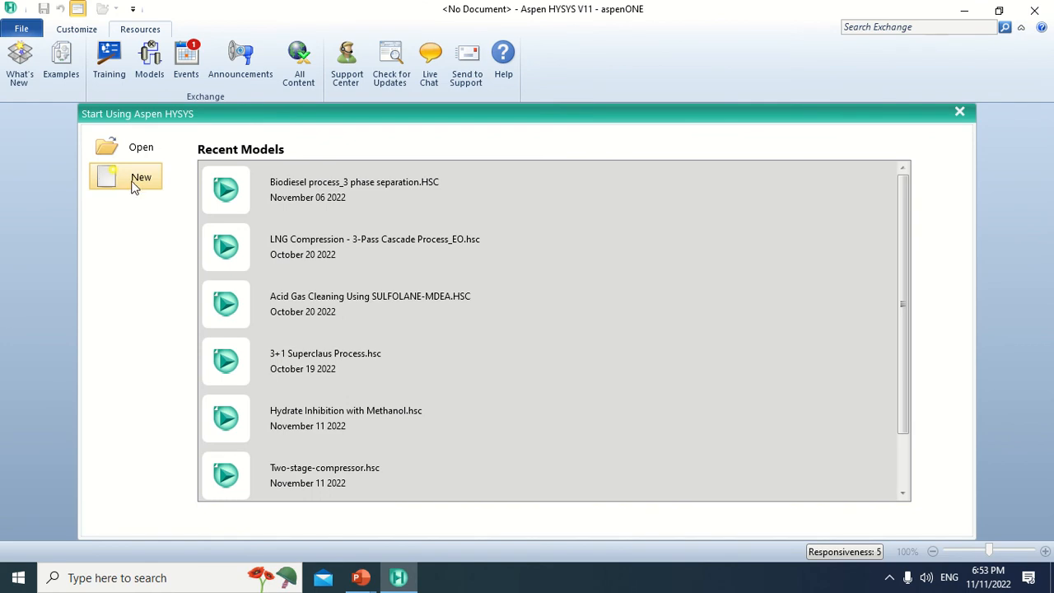
click(134, 181)
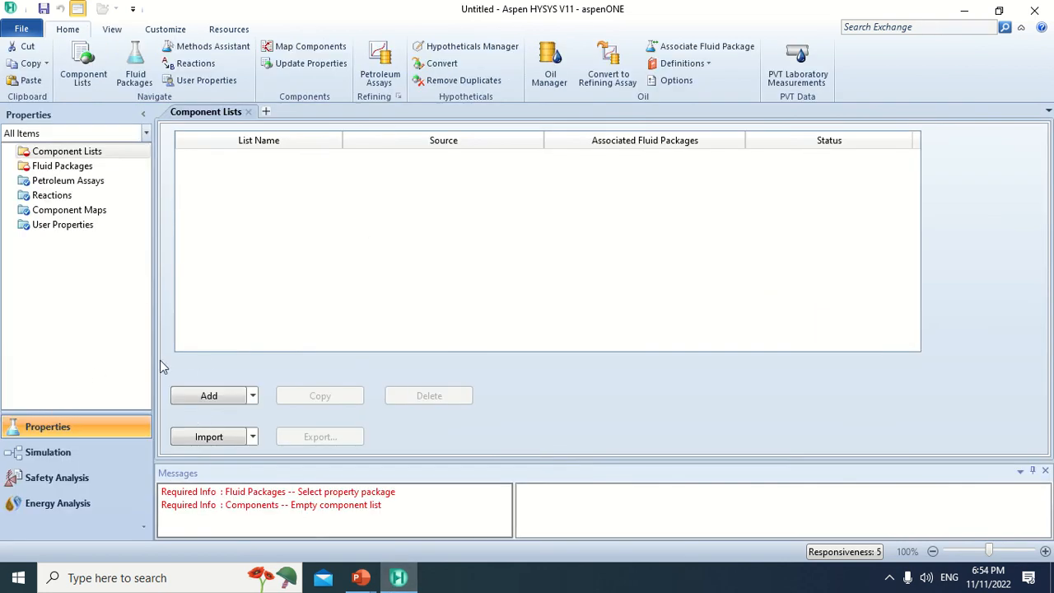
click(216, 396)
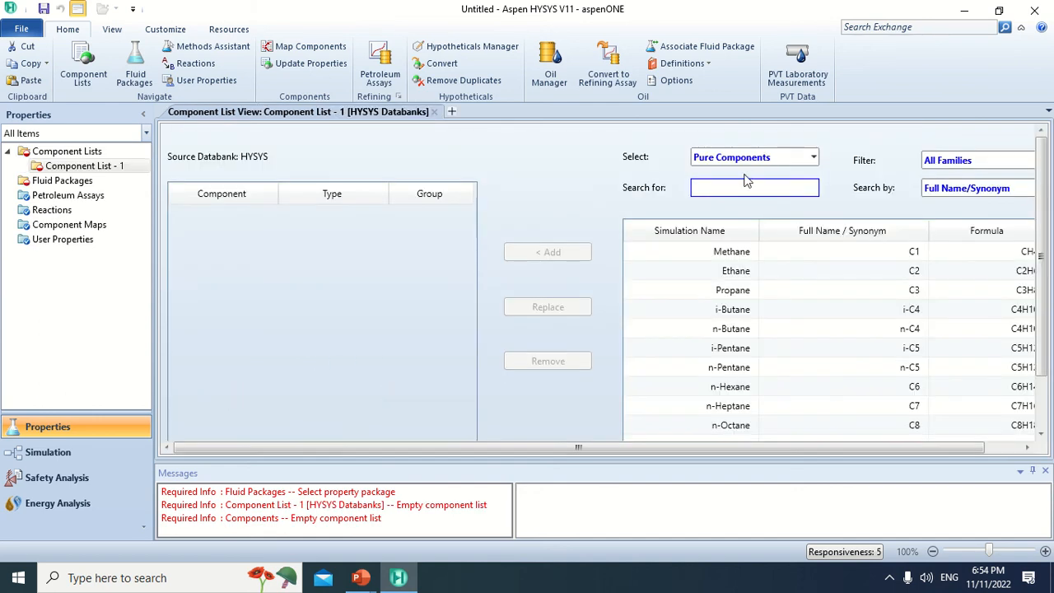
Step: Search the pure components for "m-oleate" and add M-Oleate to the component list
click(747, 183)
text(m)
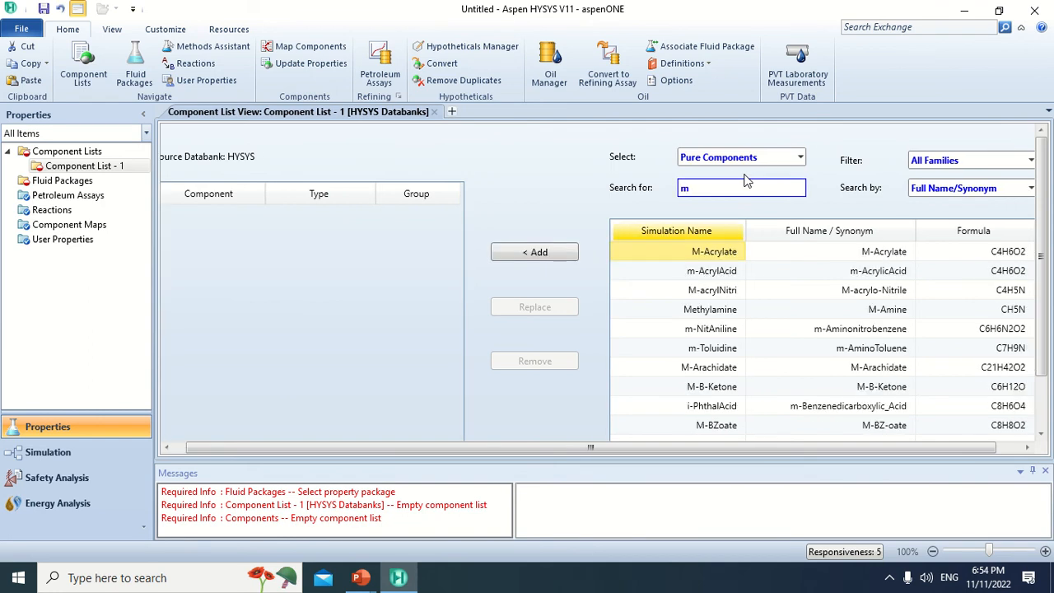
text(-oleate)
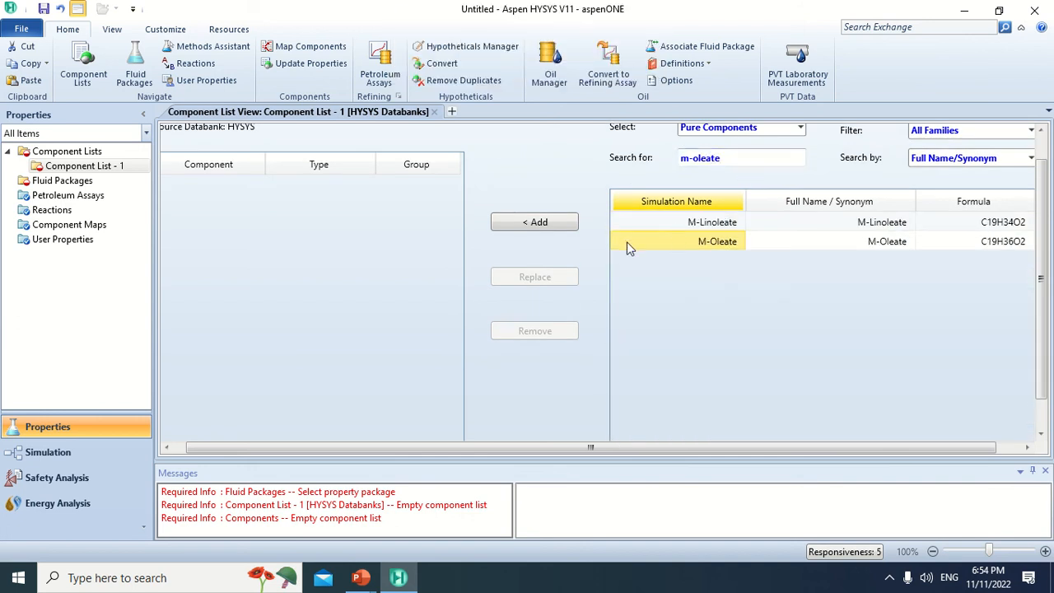
click(520, 221)
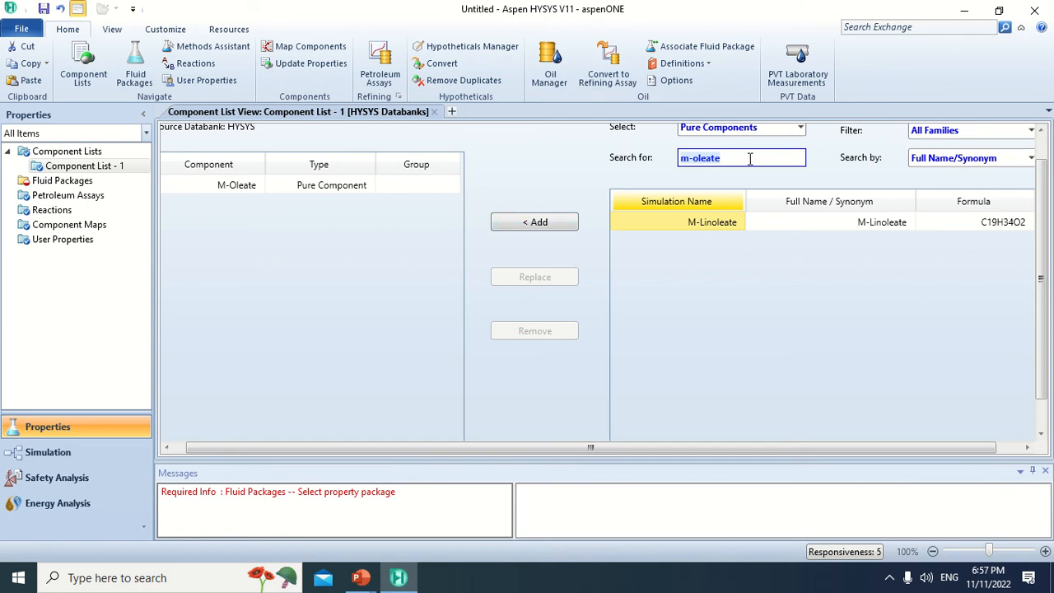
Step: Check the component table on the PowerPoint slide, and back in HYSYS add Methanol to the component list
key(BackSpace)
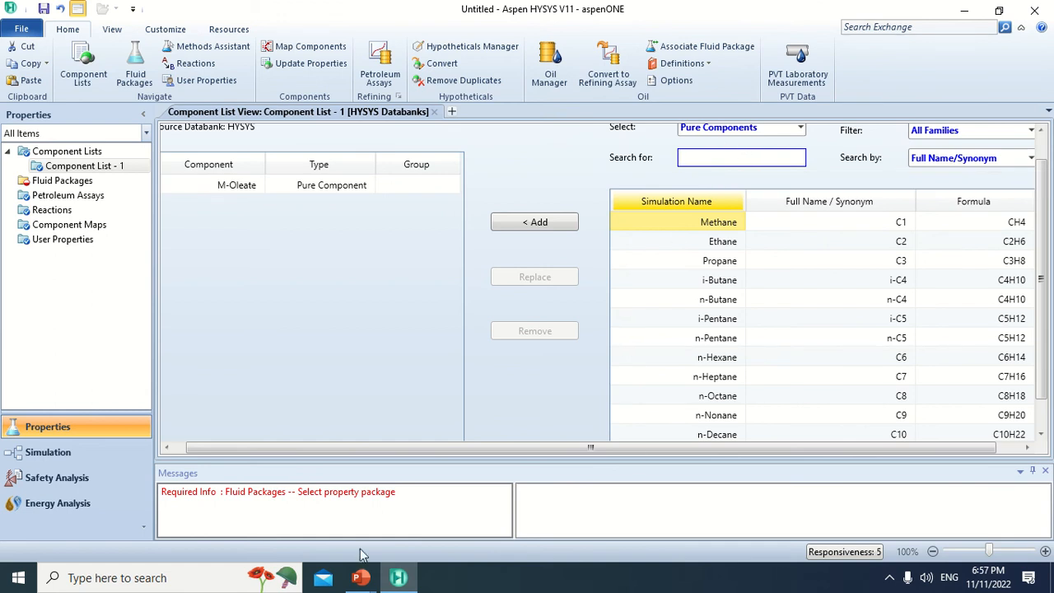
mouse_move(360, 577)
click(293, 521)
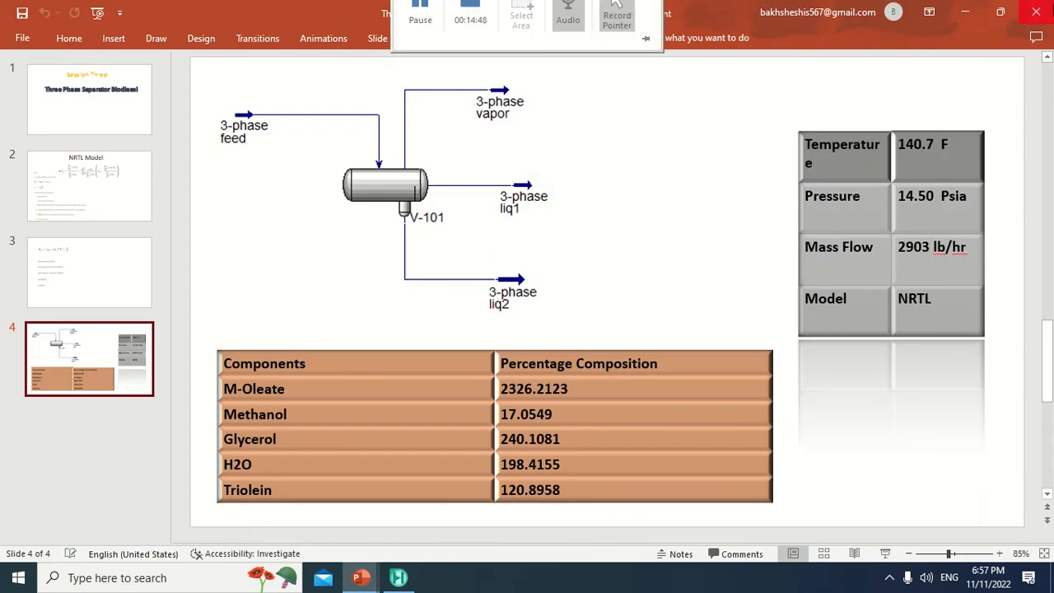
click(963, 12)
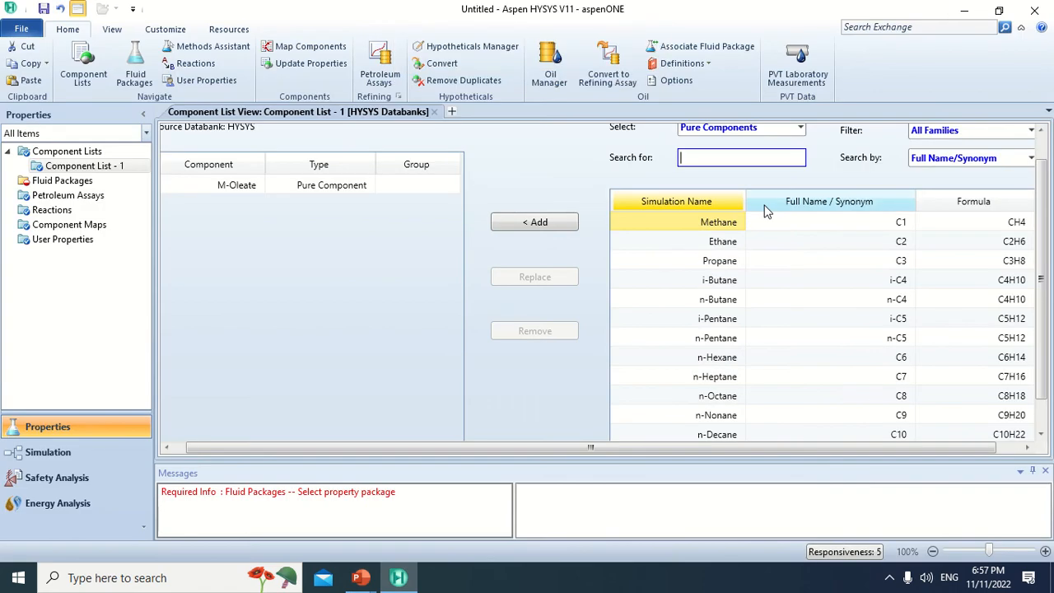
text(meth)
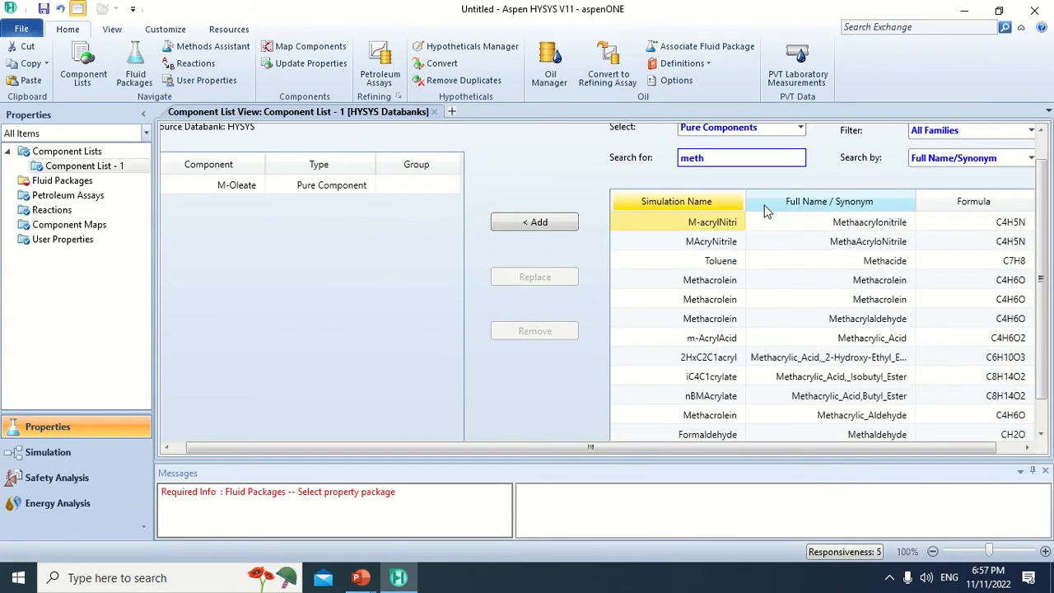
text(anol)
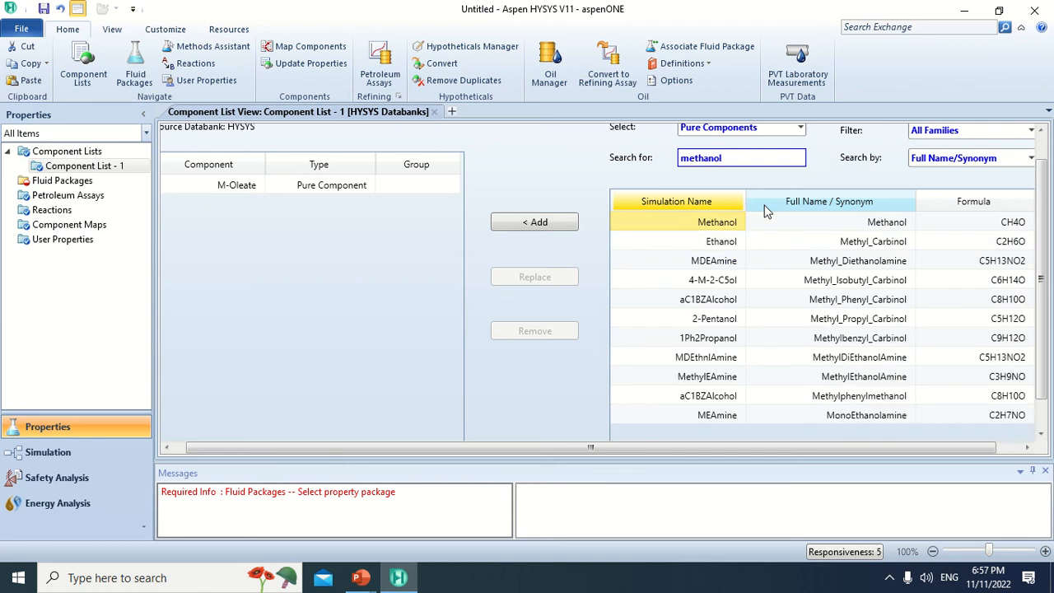
click(645, 224)
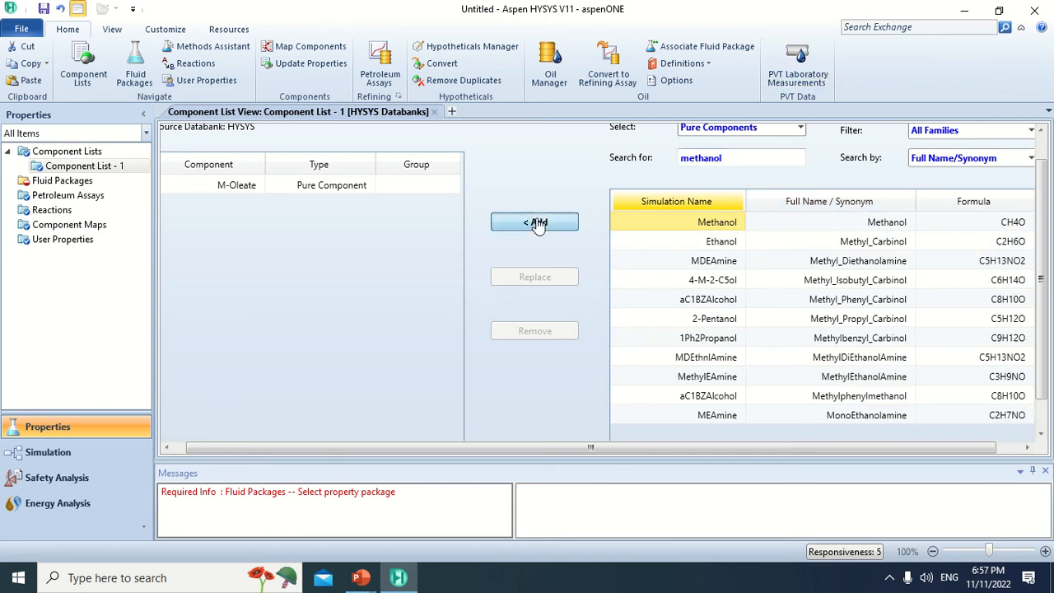
click(537, 225)
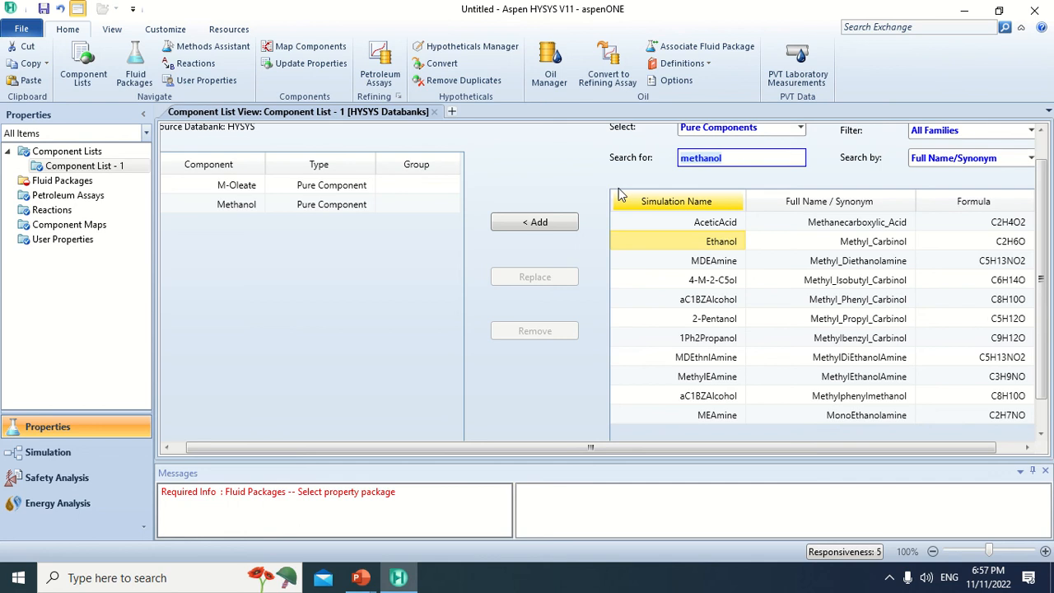
Step: Clear the component search and check the next component in the PowerPoint slide's table, returning to HYSYS
key(BackSpace)
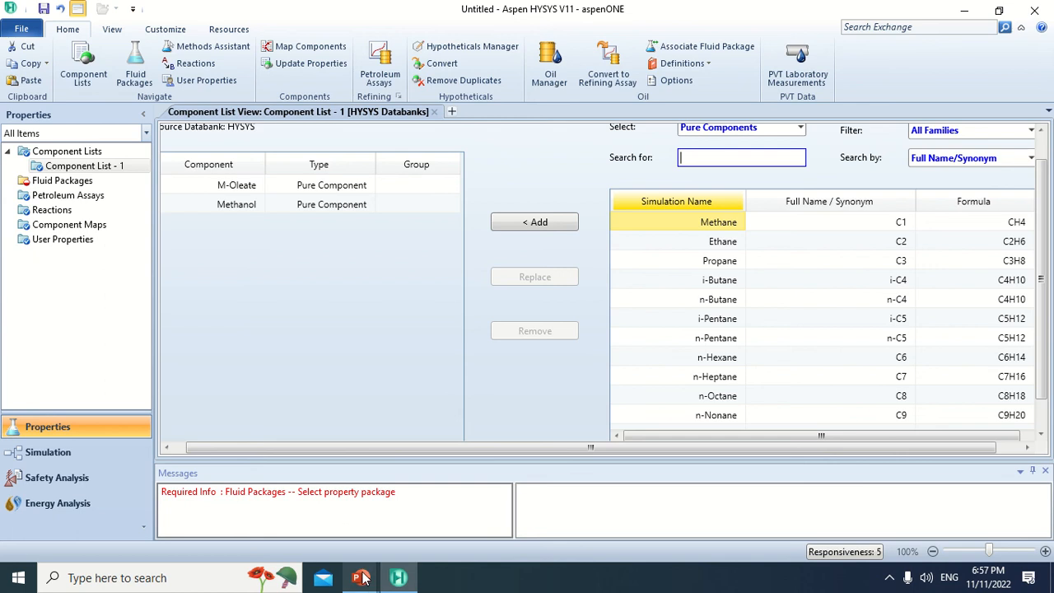
mouse_move(361, 577)
click(350, 544)
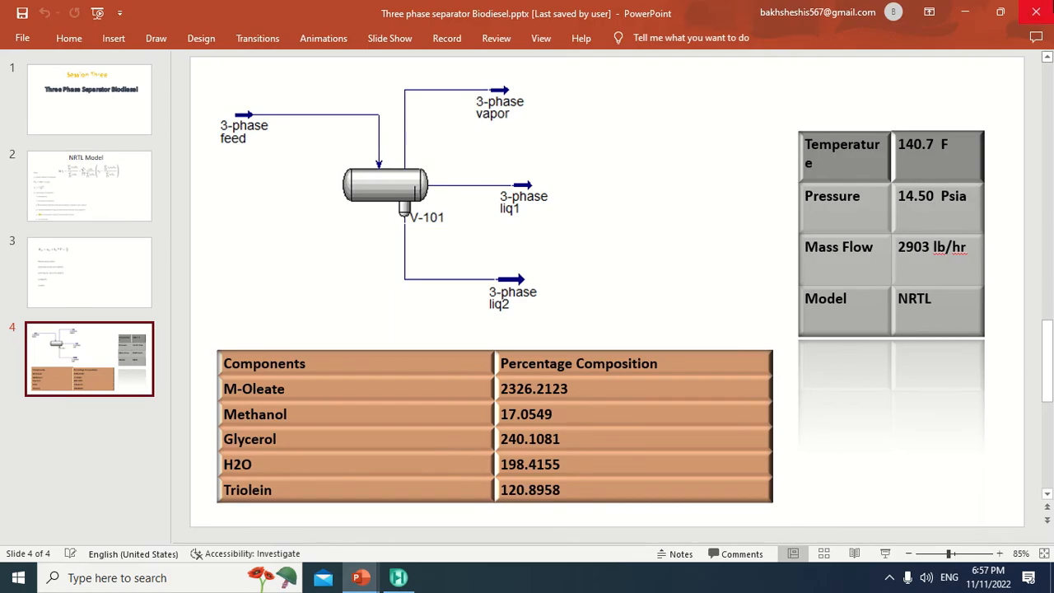
click(965, 12)
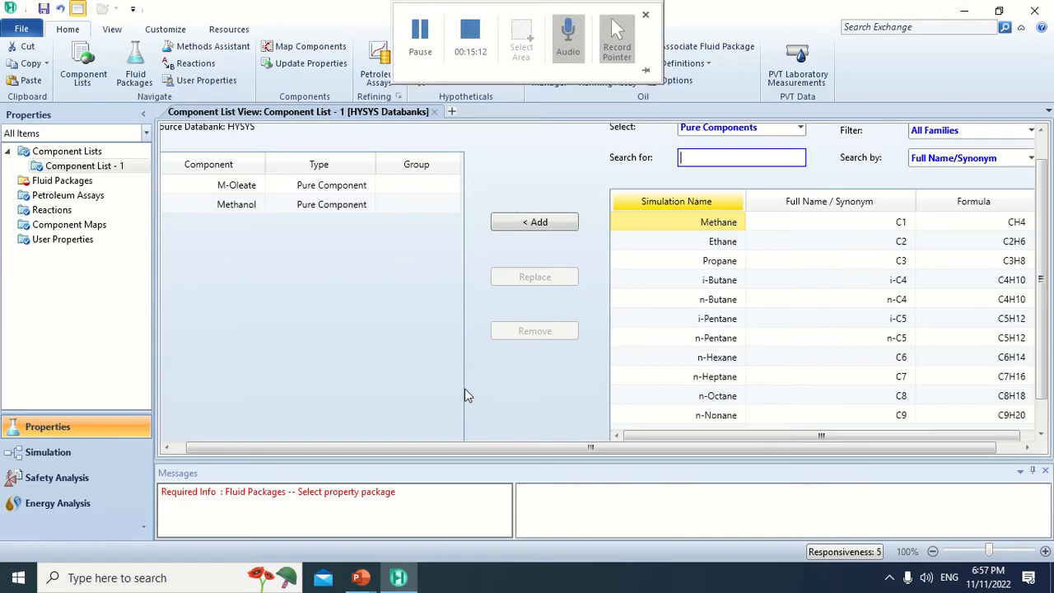
text(cl)
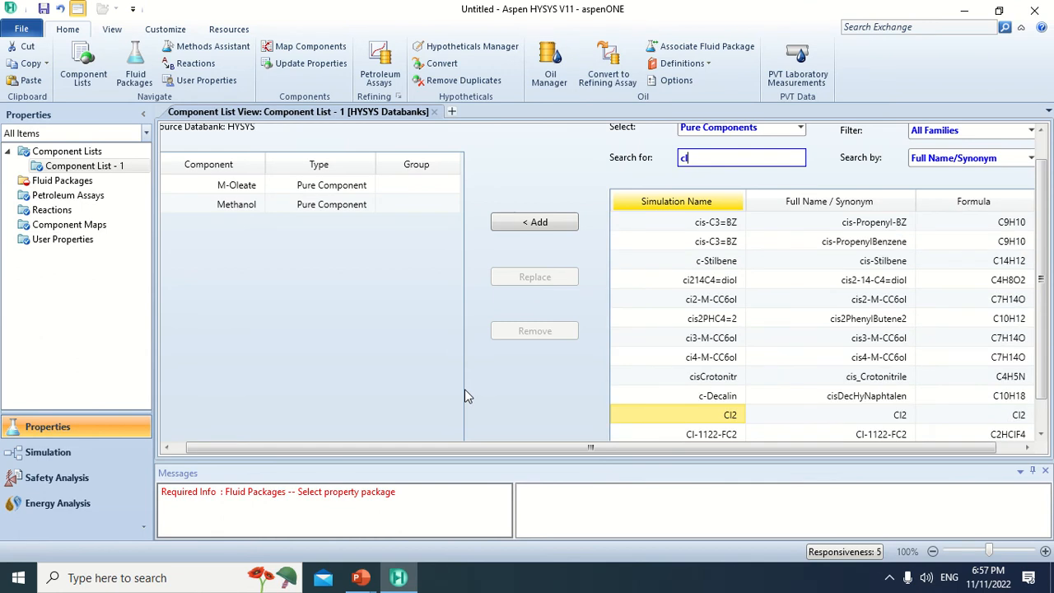
text(yc)
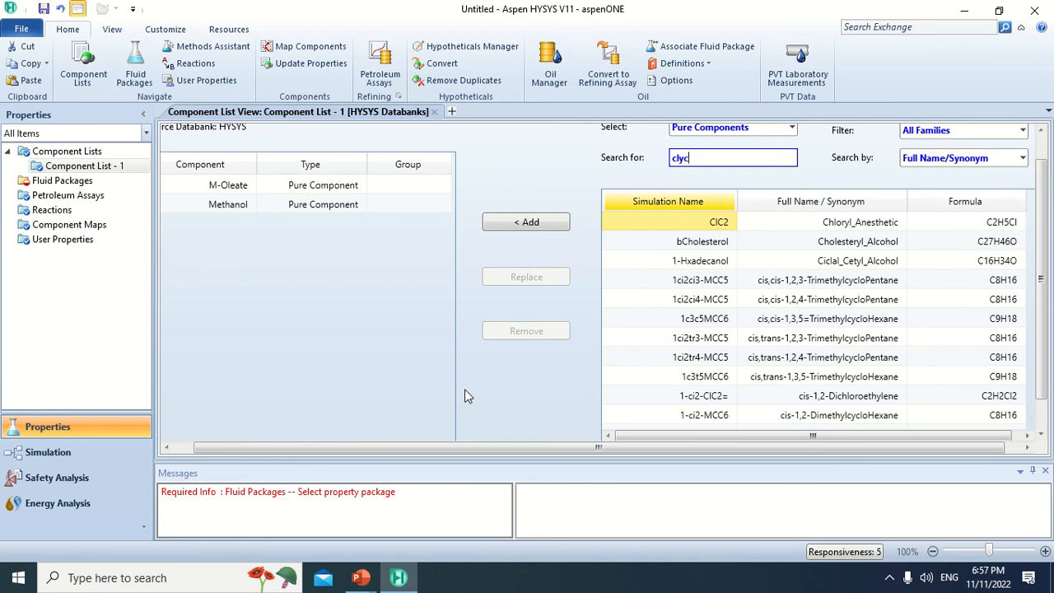
text(erol)
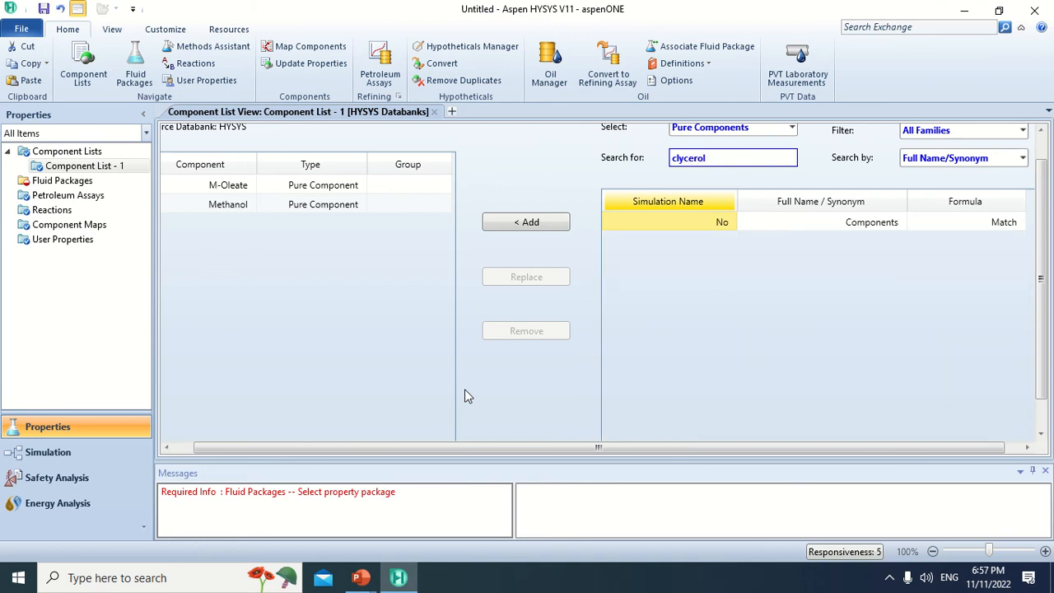
key(BackSpace)
key(BackSpace)
key(BackSpace)
key(BackSpace)
key(BackSpace)
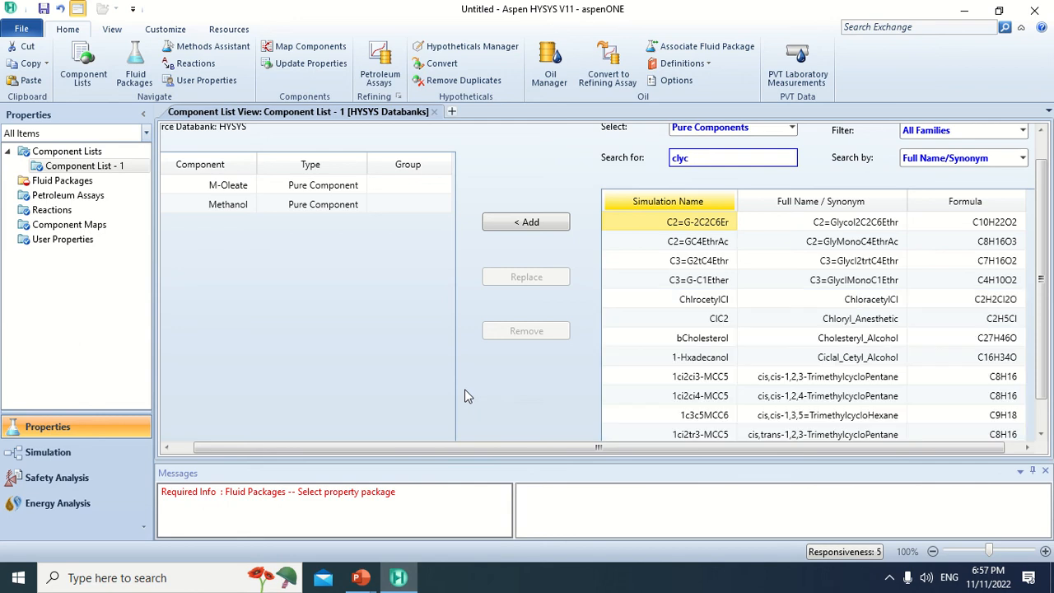
key(BackSpace)
key(BackSpace)
key(BackSpace)
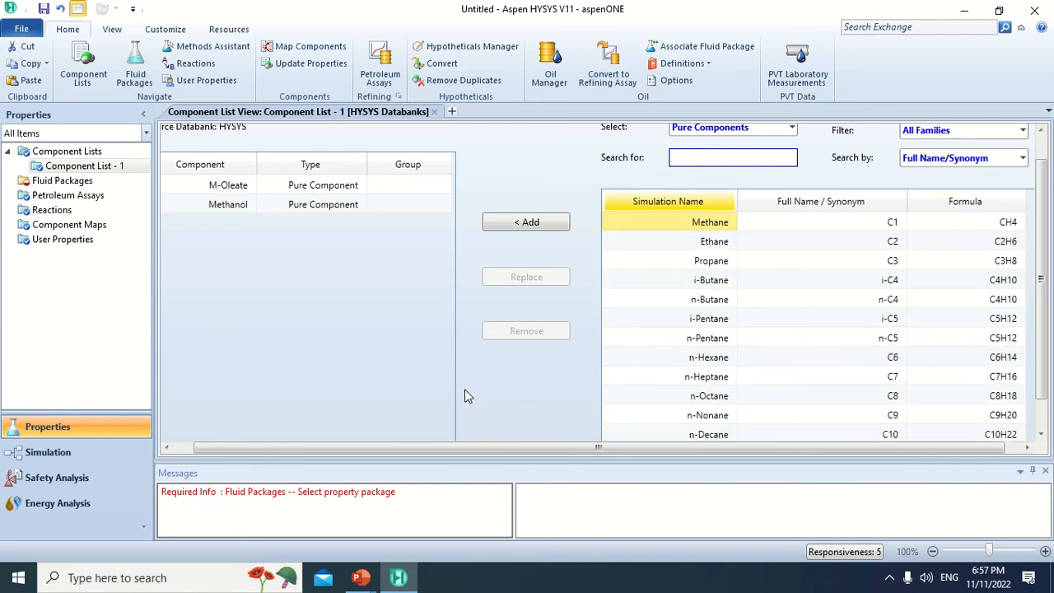
Step: Search the pure components for "glycerol" and add Glycerol to the component list
text(g)
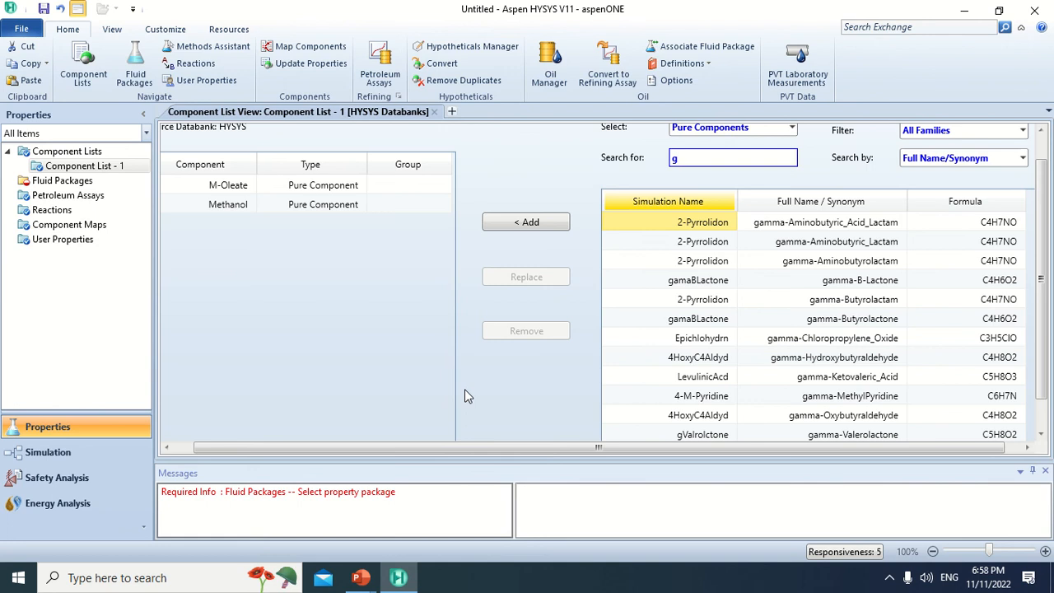
text(l)
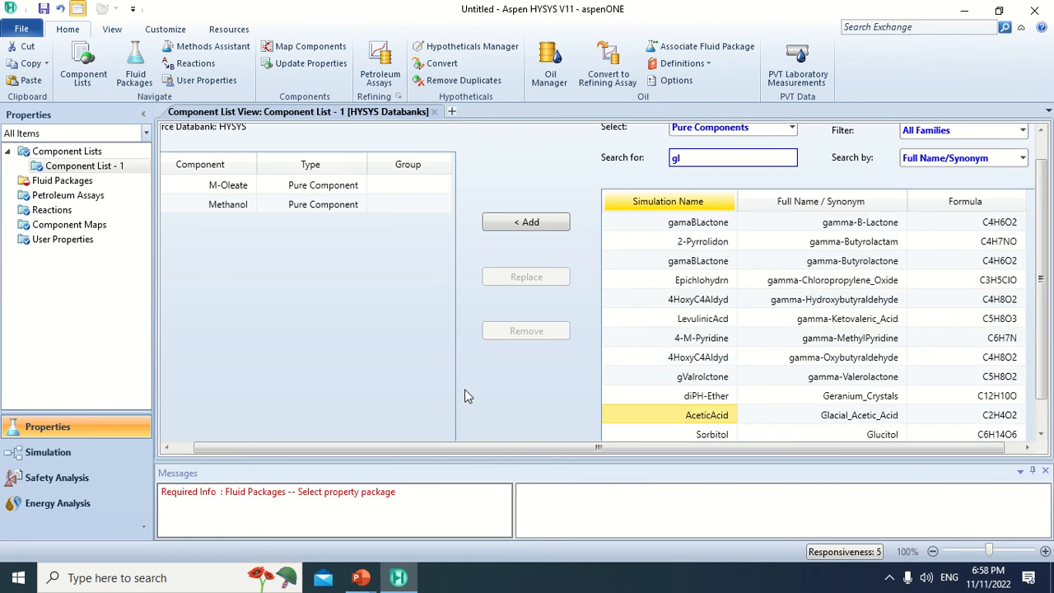
text(ycerol)
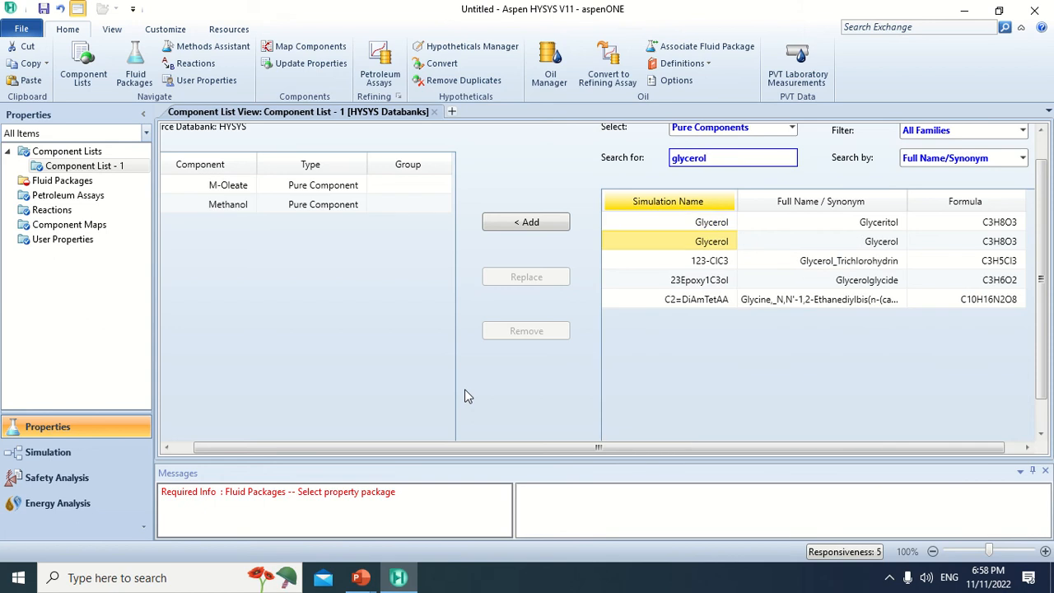
click(649, 241)
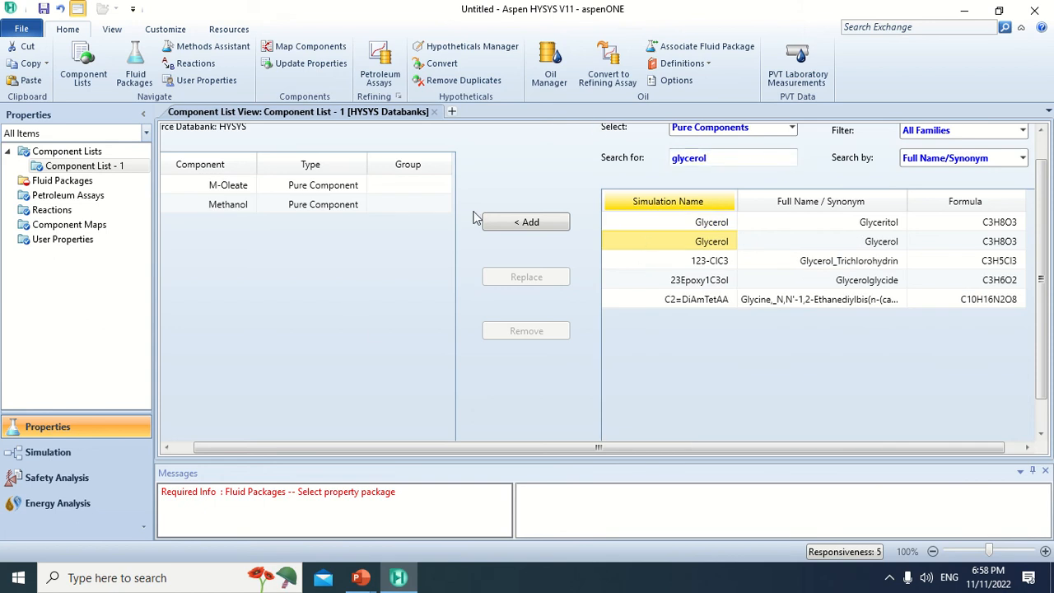
click(493, 222)
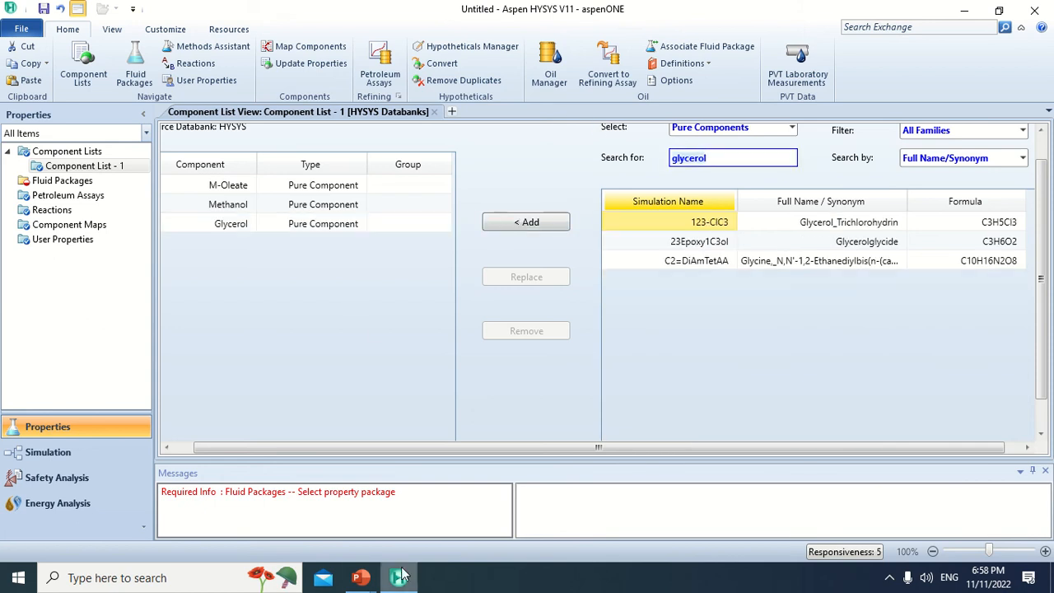
Step: Replace the component search with "water" and add H2O to the component list
mouse_move(363, 580)
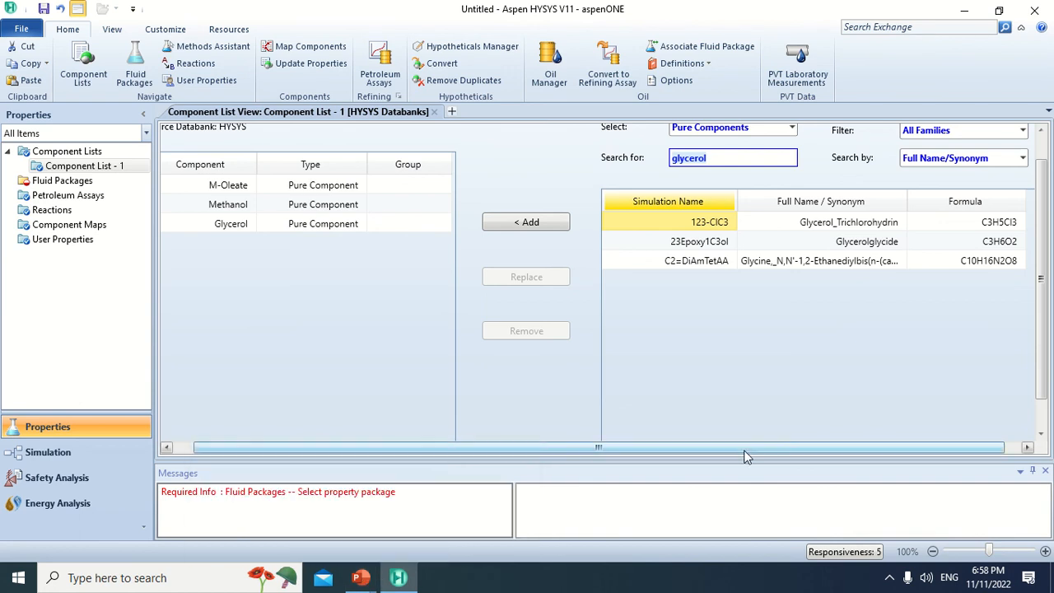
key(BackSpace)
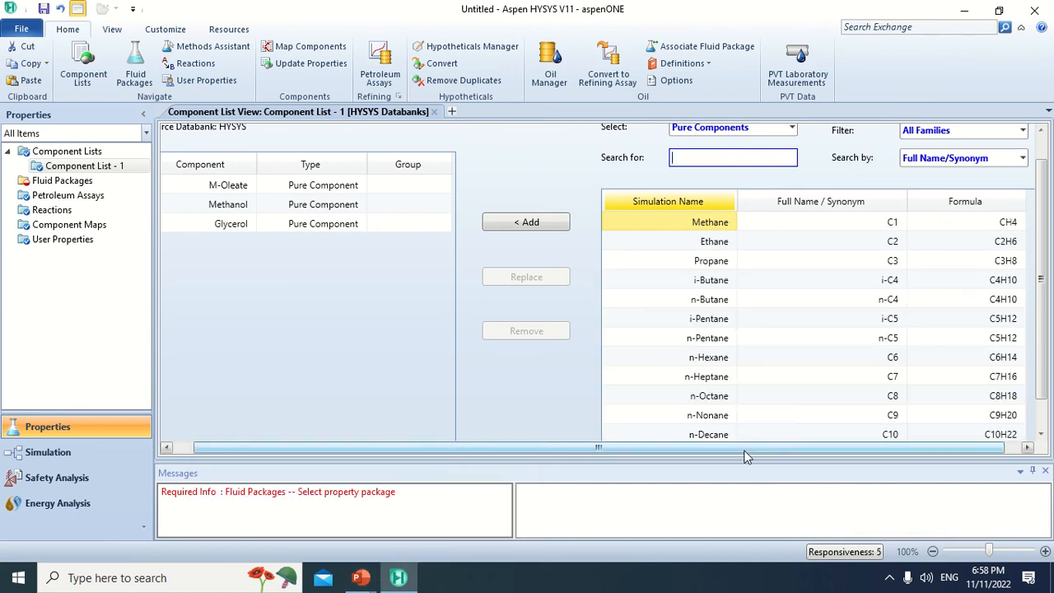
text(water)
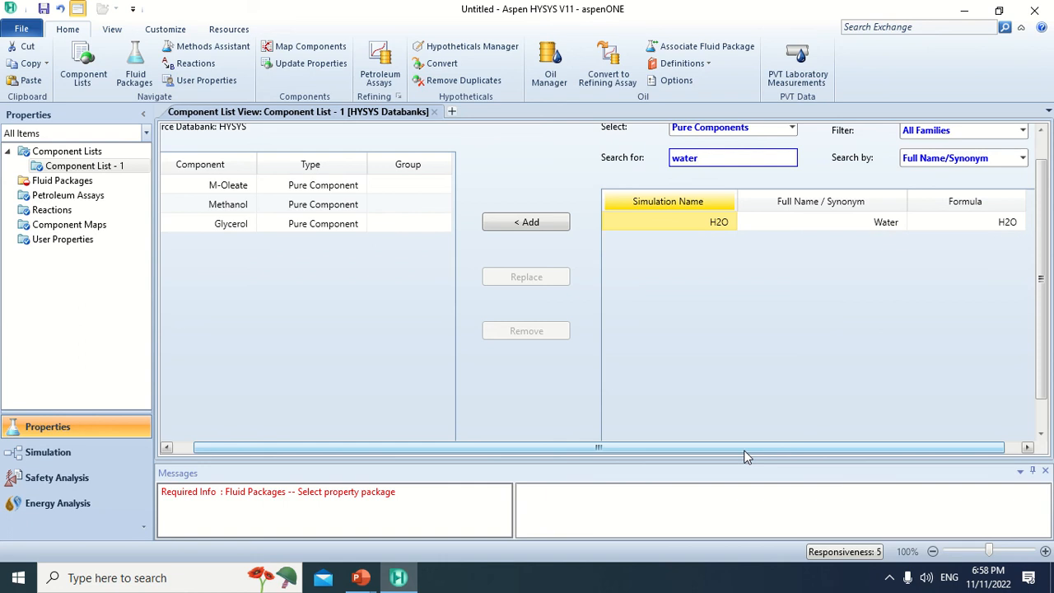
click(669, 226)
click(547, 225)
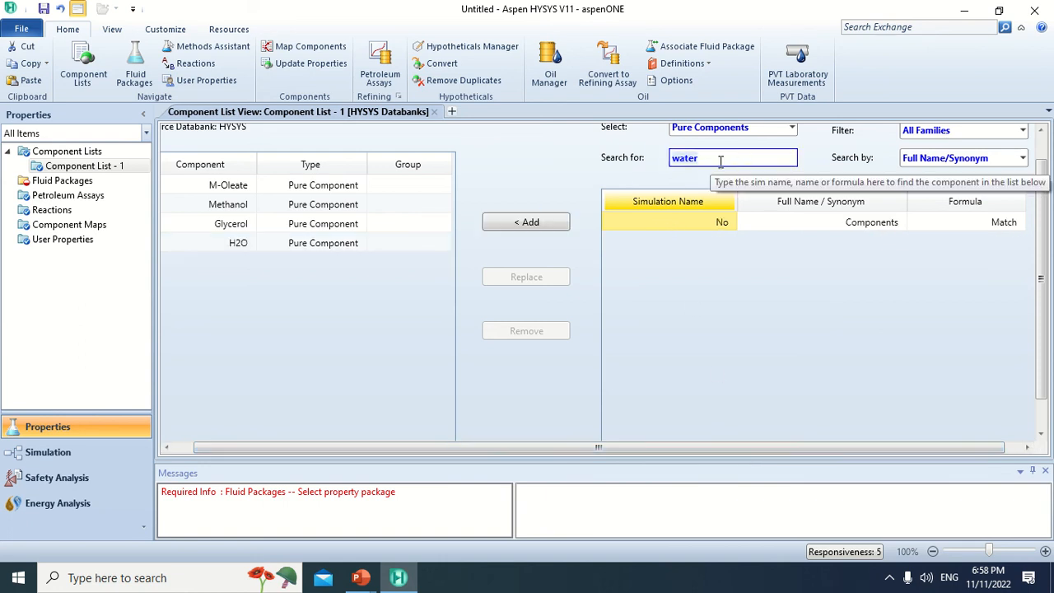
Step: Replace the component search with "triolein" and add Triolein to the component list
key(BackSpace)
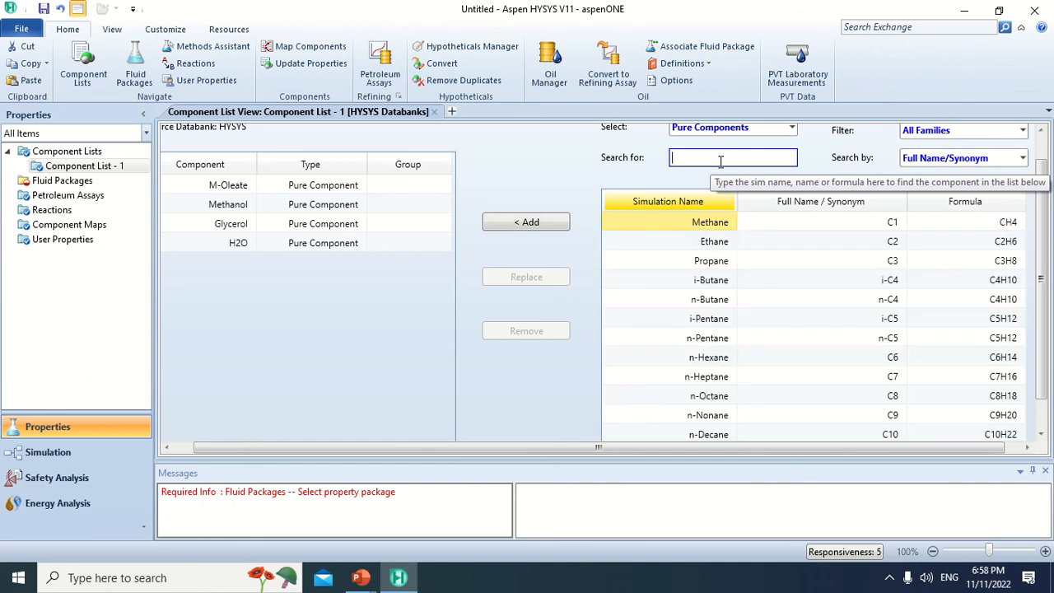
text(tr)
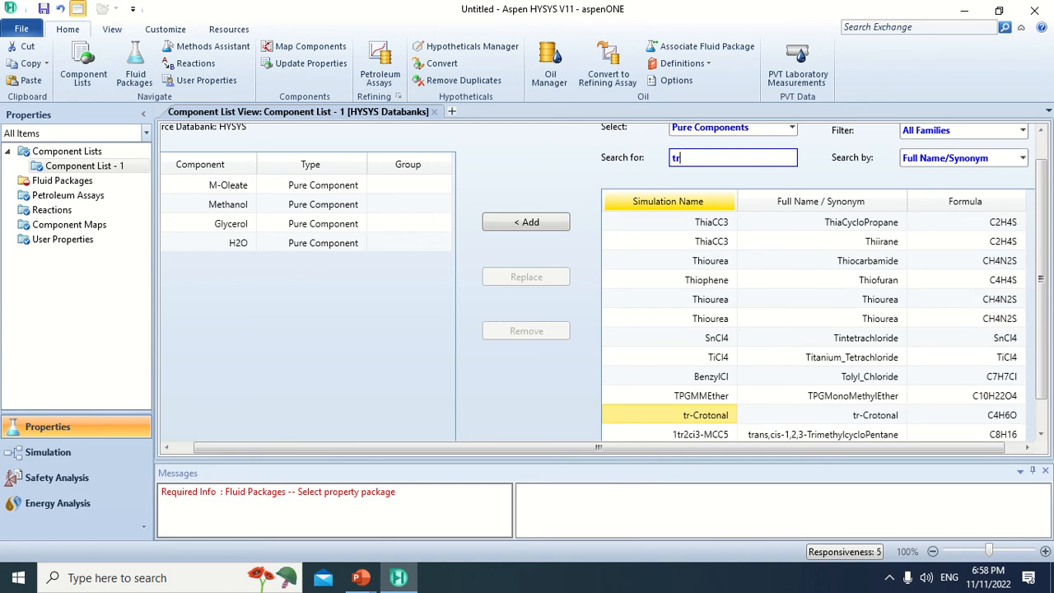
text(io)
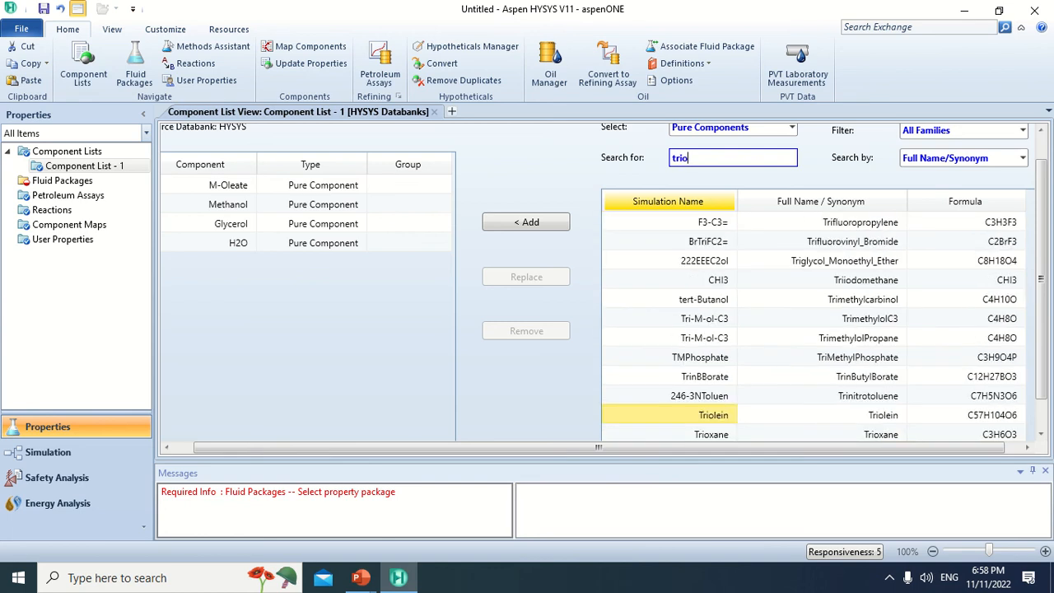
text(lein)
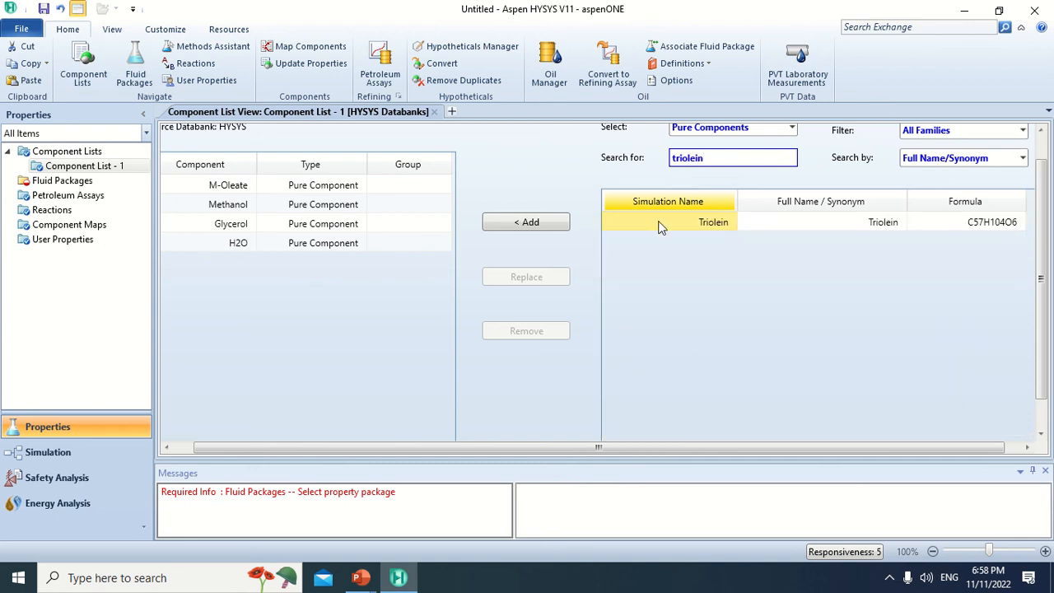
click(519, 222)
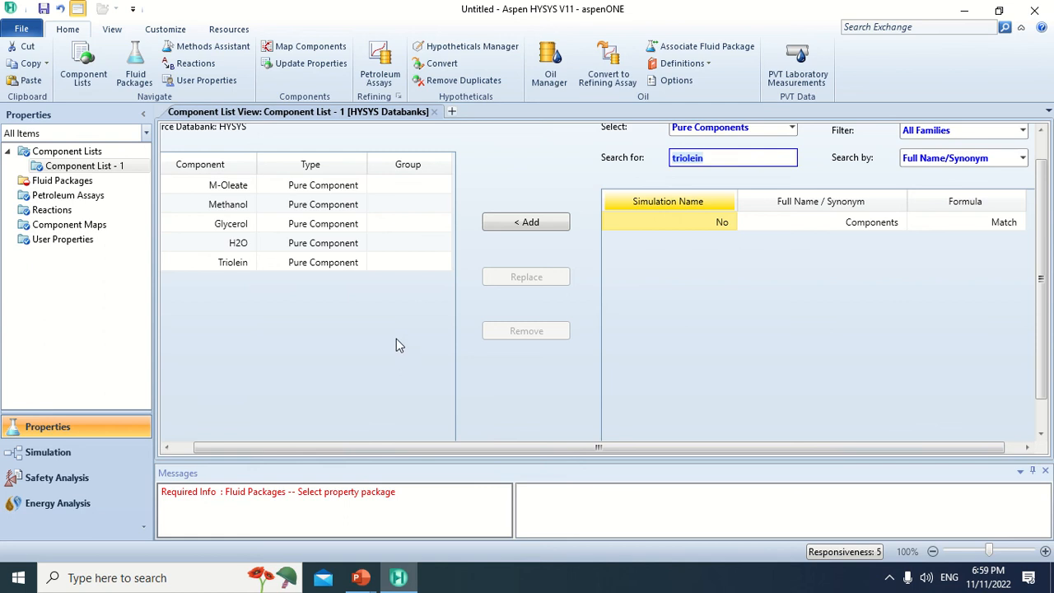
click(218, 321)
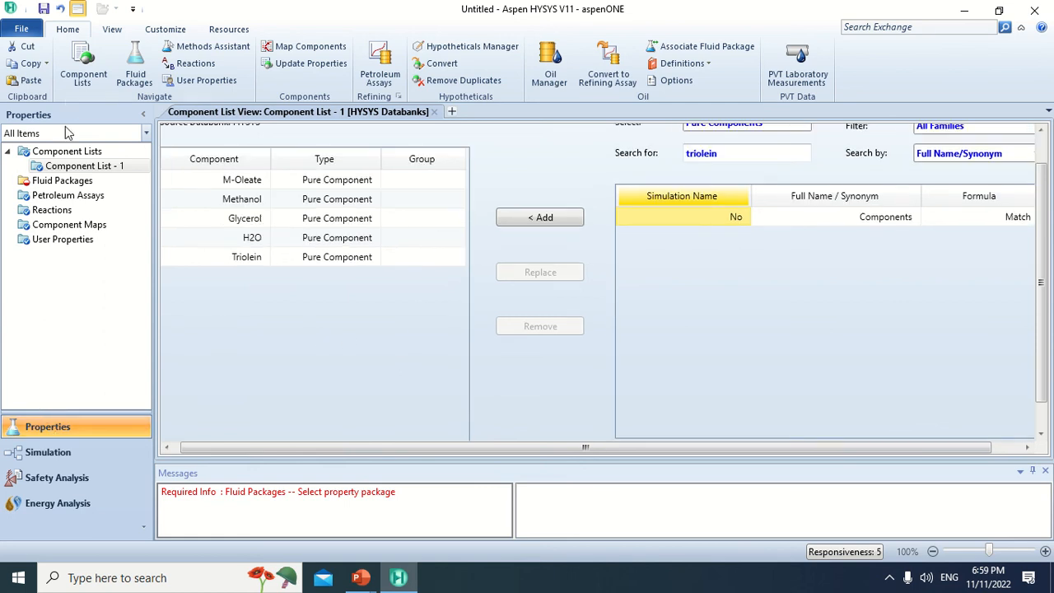
Step: Add a fluid package for the component list and select NRTL as its property package
click(69, 185)
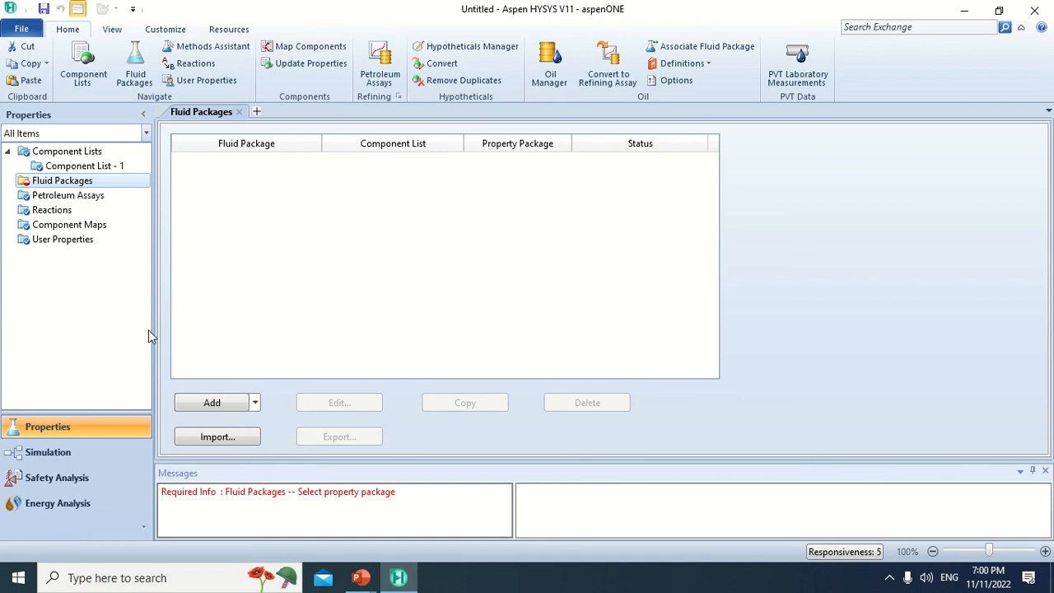
click(207, 410)
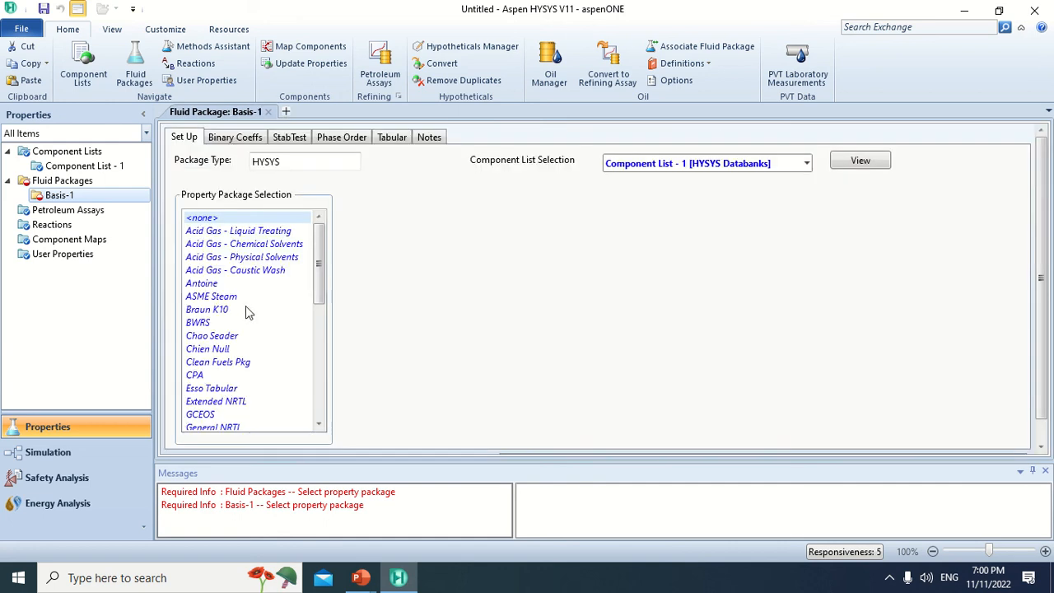
scroll(239, 317, down, 7)
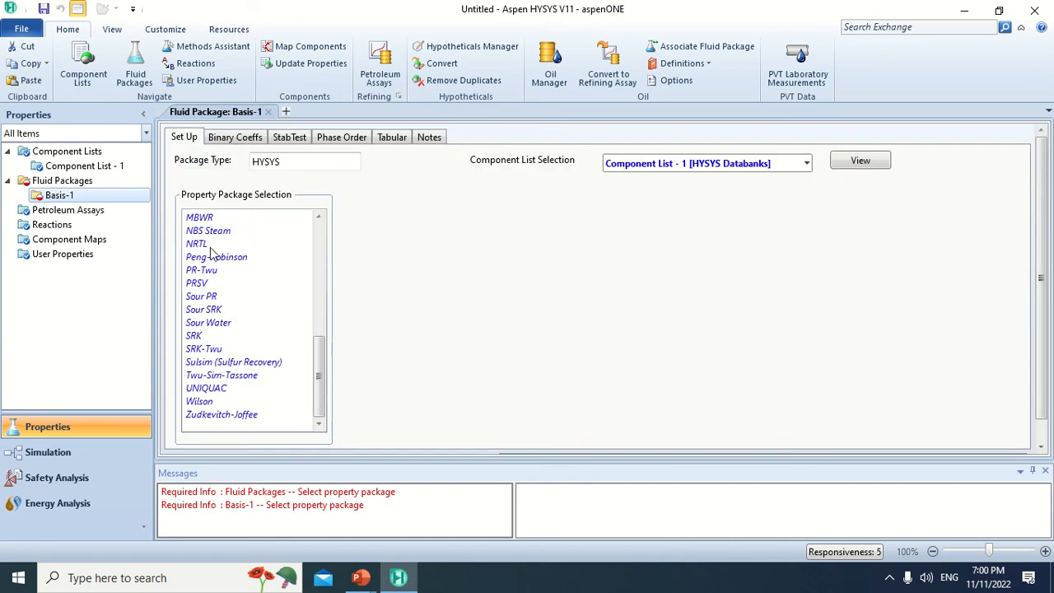
click(211, 249)
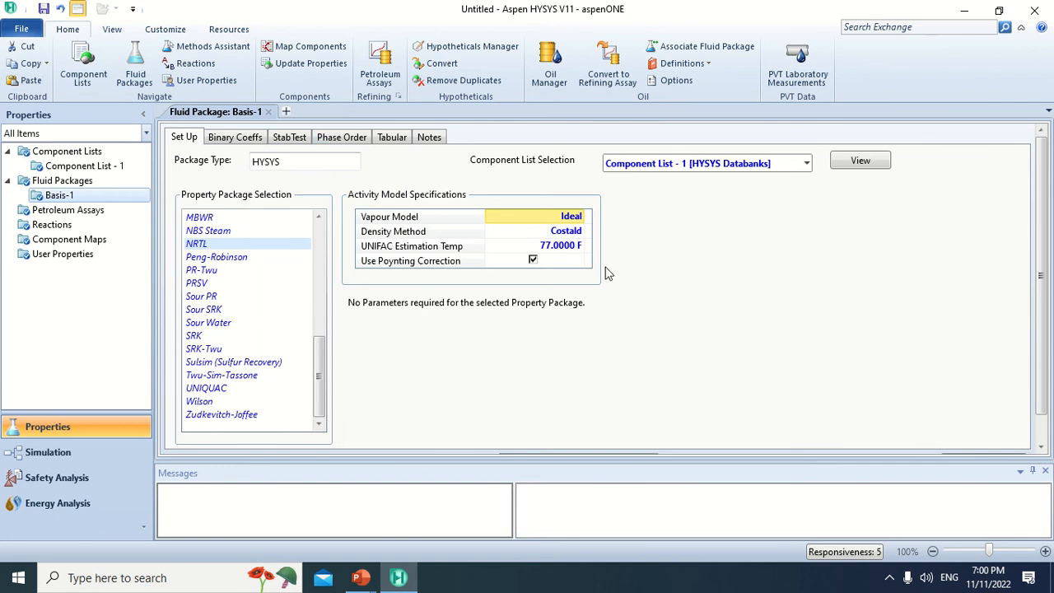
Step: In the simulation environment, place a material stream on the flowsheet and open its worksheet in a maximized window
click(64, 452)
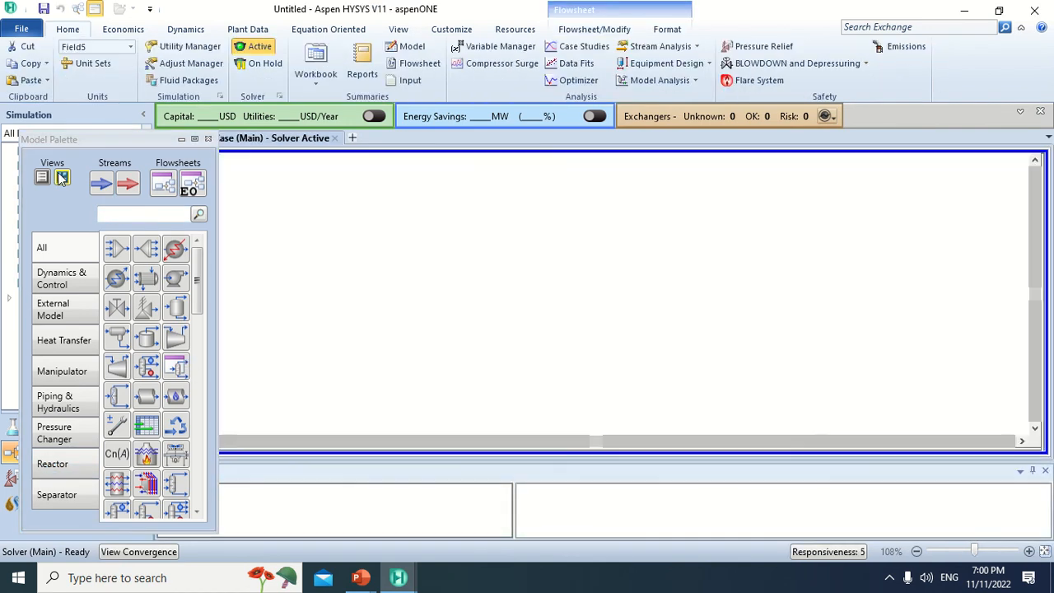
click(106, 187)
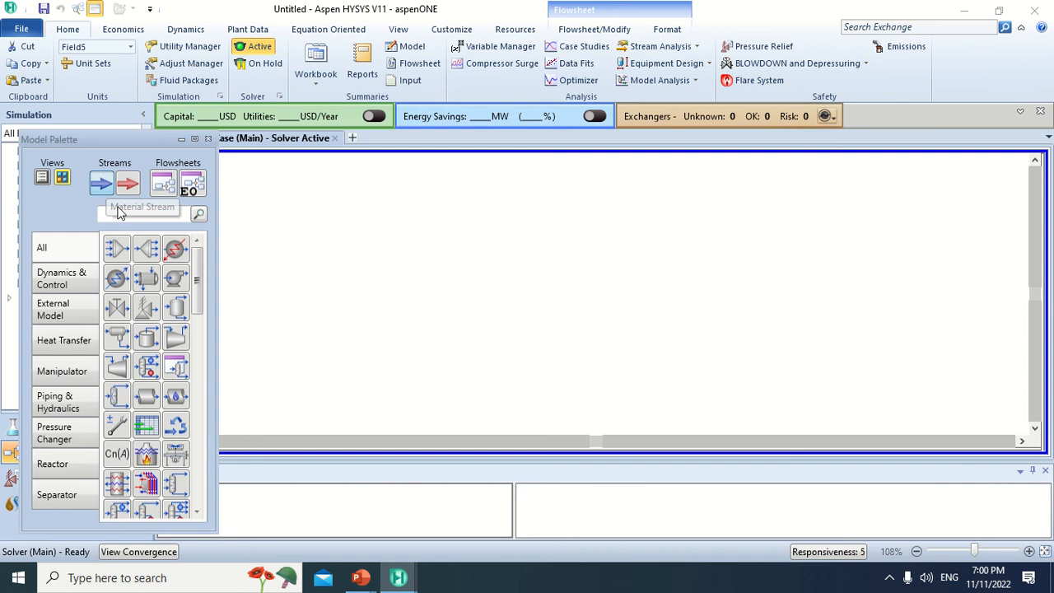
click(389, 236)
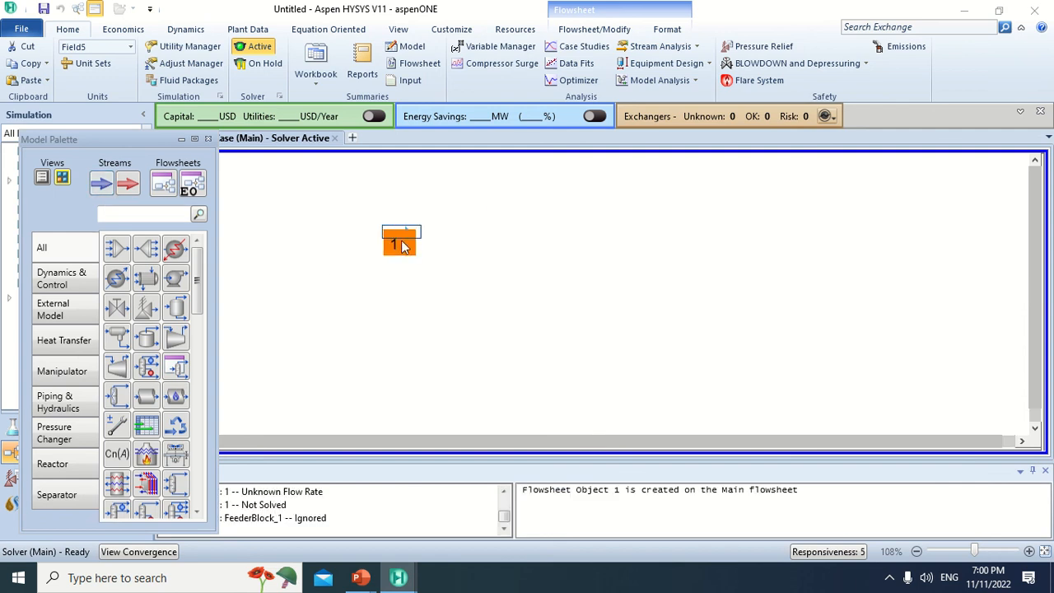
double_click(406, 242)
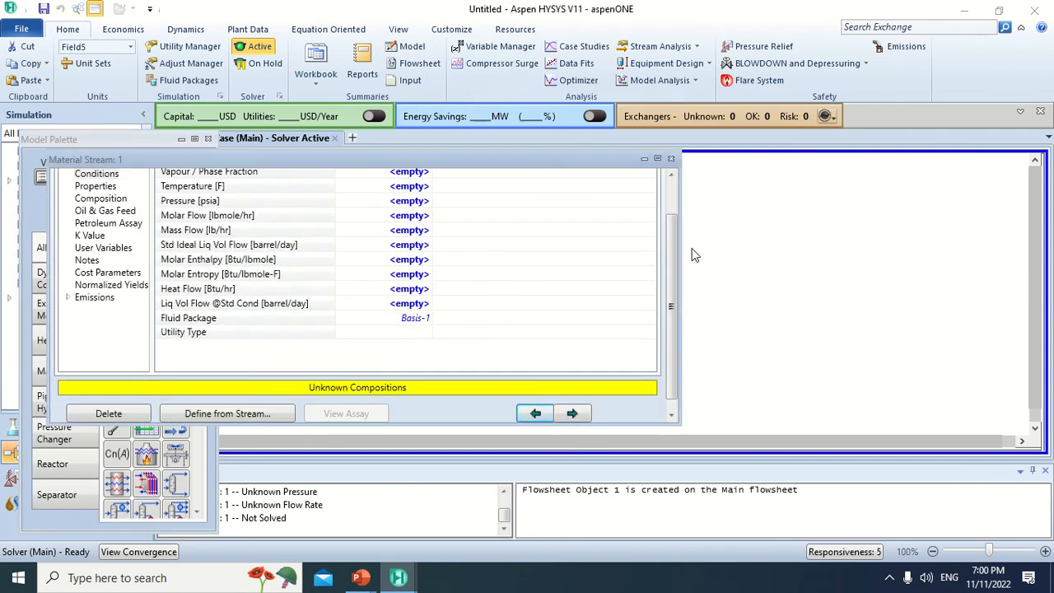
drag(673, 254, 676, 207)
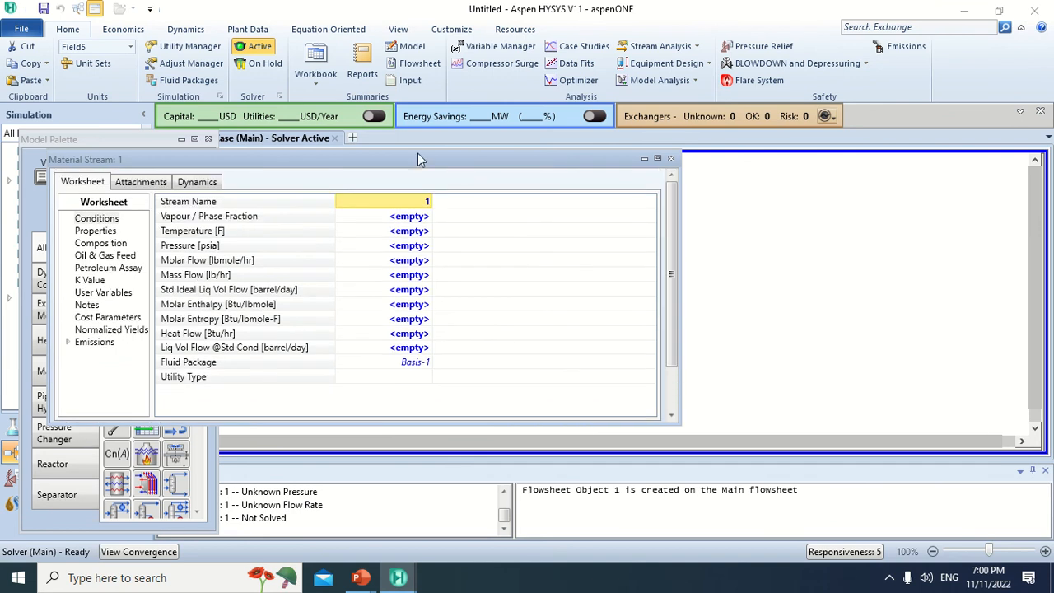
drag(457, 164, 581, 165)
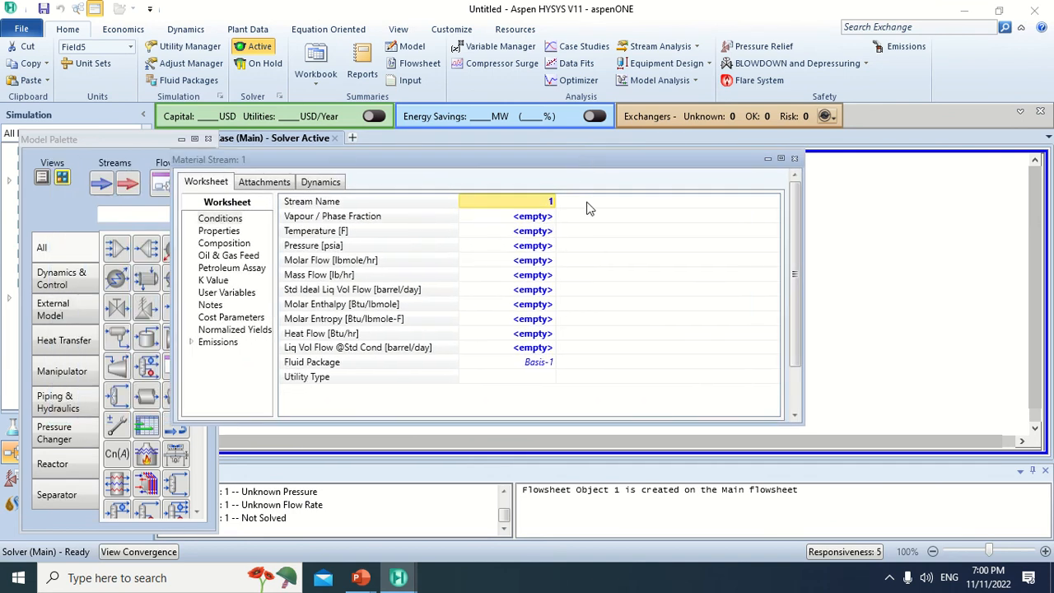
click(781, 159)
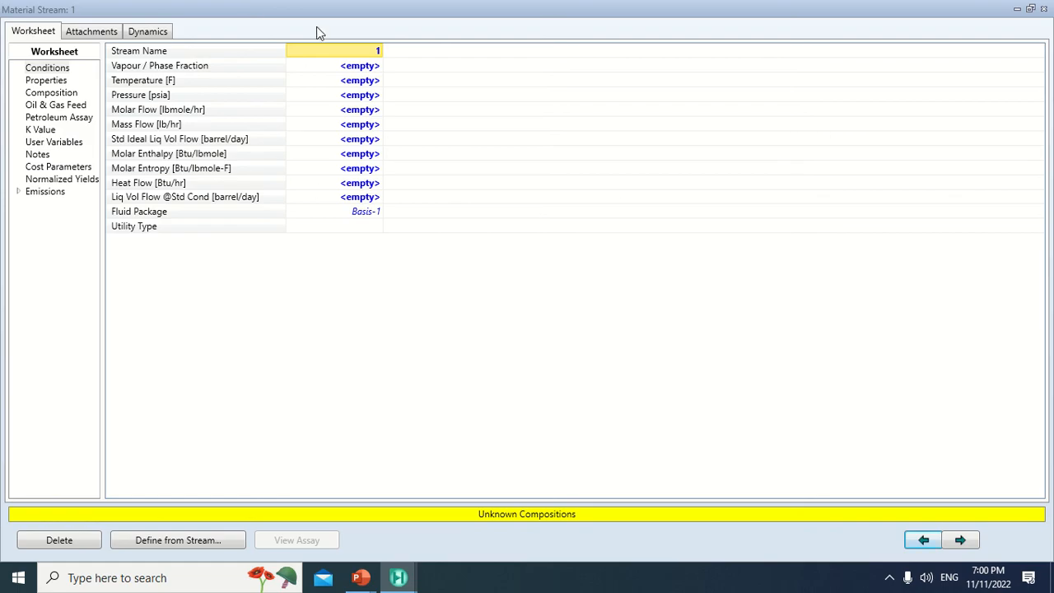
Step: Rename the material stream as "3-phase feed"
click(372, 50)
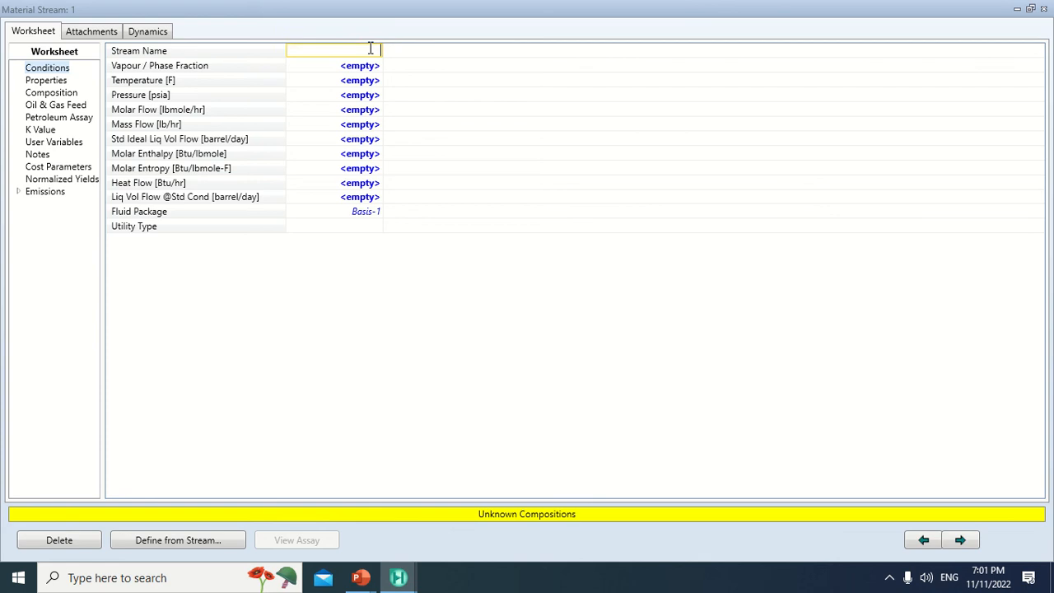
text(3)
text(-p)
text(hase)
text( va)
text(po)
key(BackSpace)
key(BackSpace)
key(BackSpace)
key(BackSpace)
key(BackSpace)
text(feed)
Step: Set the feed stream's temperature to 140.7 F, pressure to 14.50 psia and mass flow to 2903 lb/hr
click(374, 81)
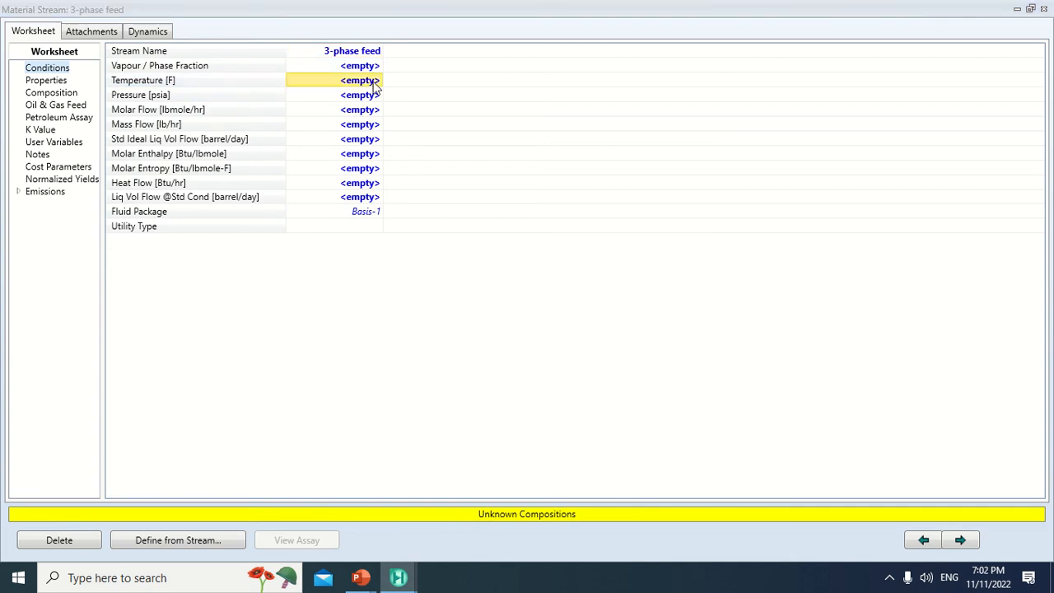
text(140)
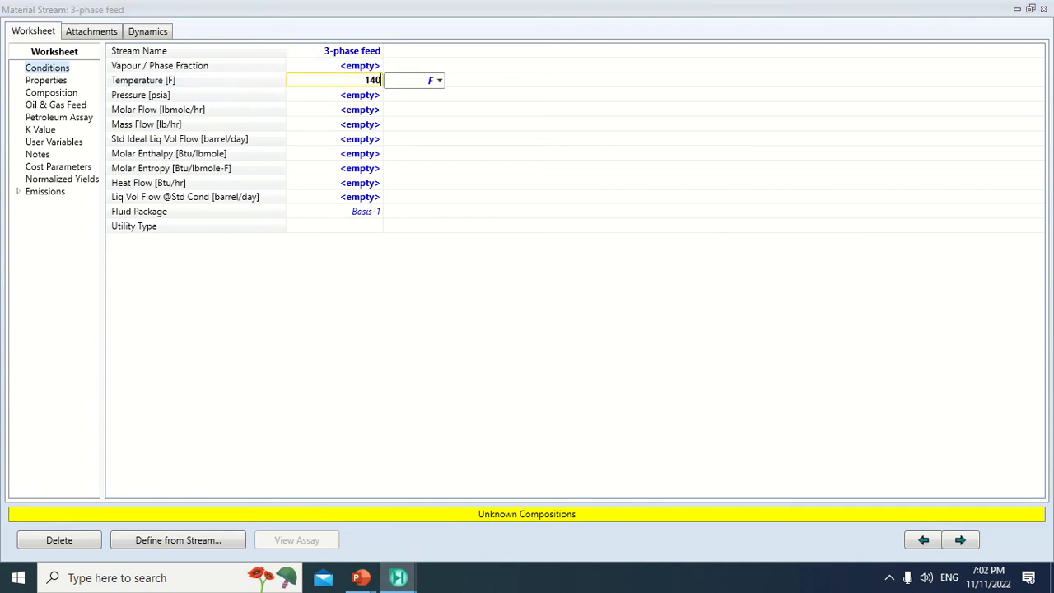
text(.7)
click(369, 99)
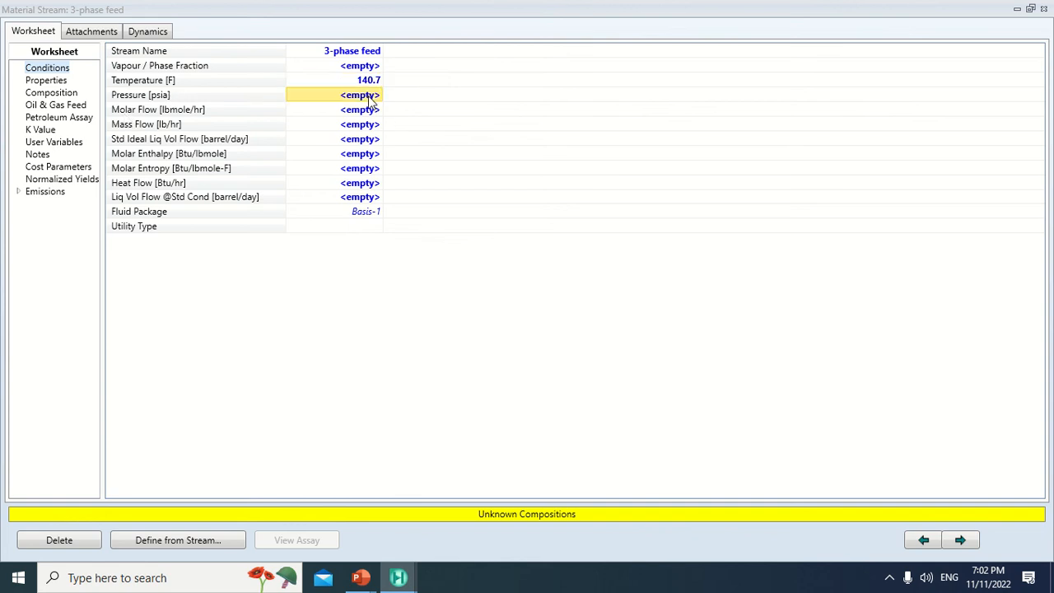
text(14.)
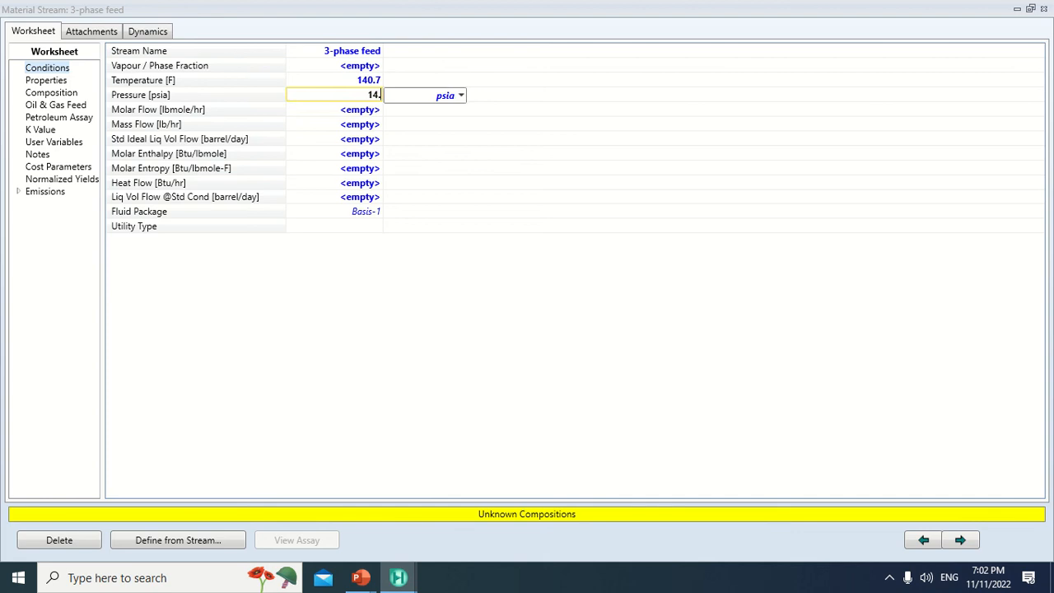
text(50)
click(370, 127)
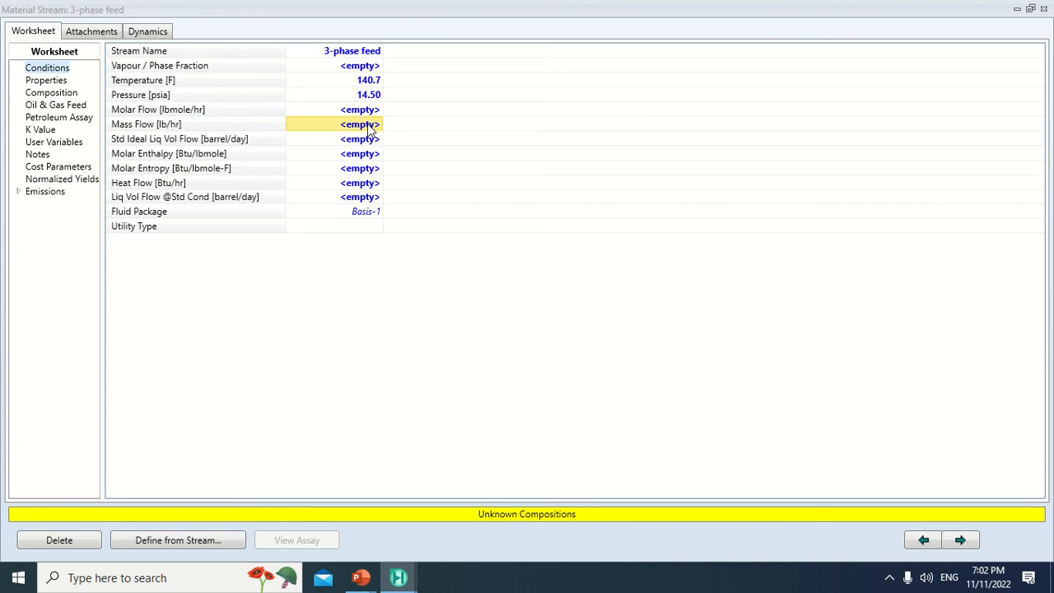
text(2)
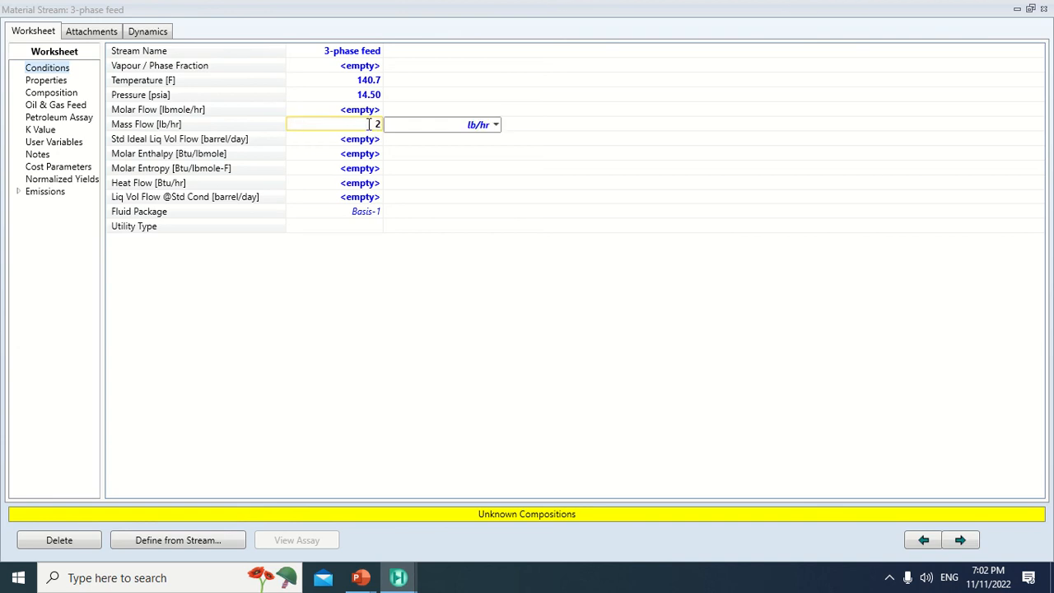
text(903)
Step: Open the feed stream's composition input on a Mass Flows basis and check the component values on the PowerPoint slide, returning to HYSYS
click(55, 94)
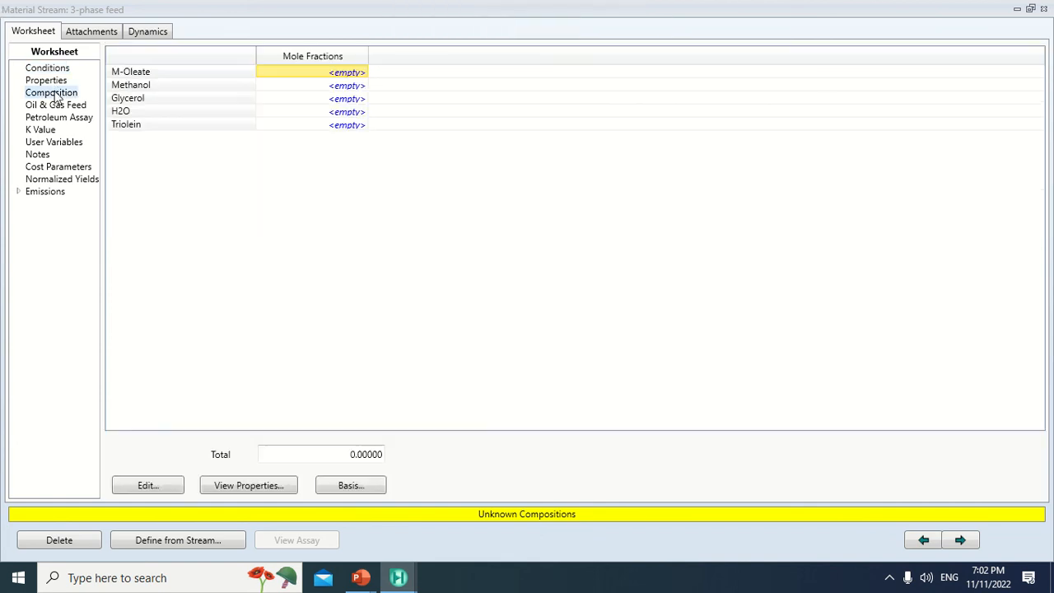
click(158, 483)
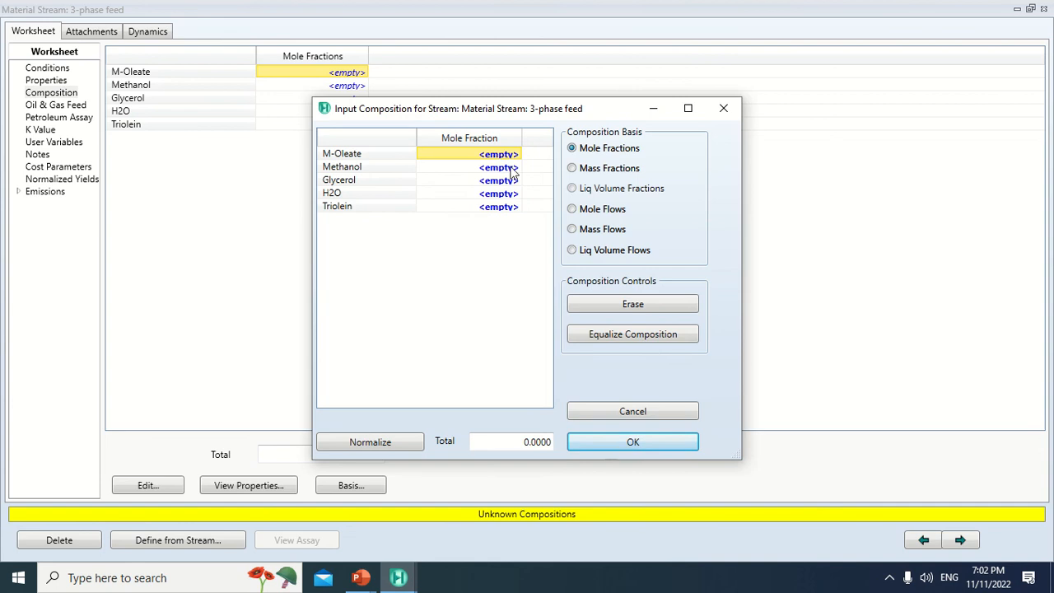
click(572, 230)
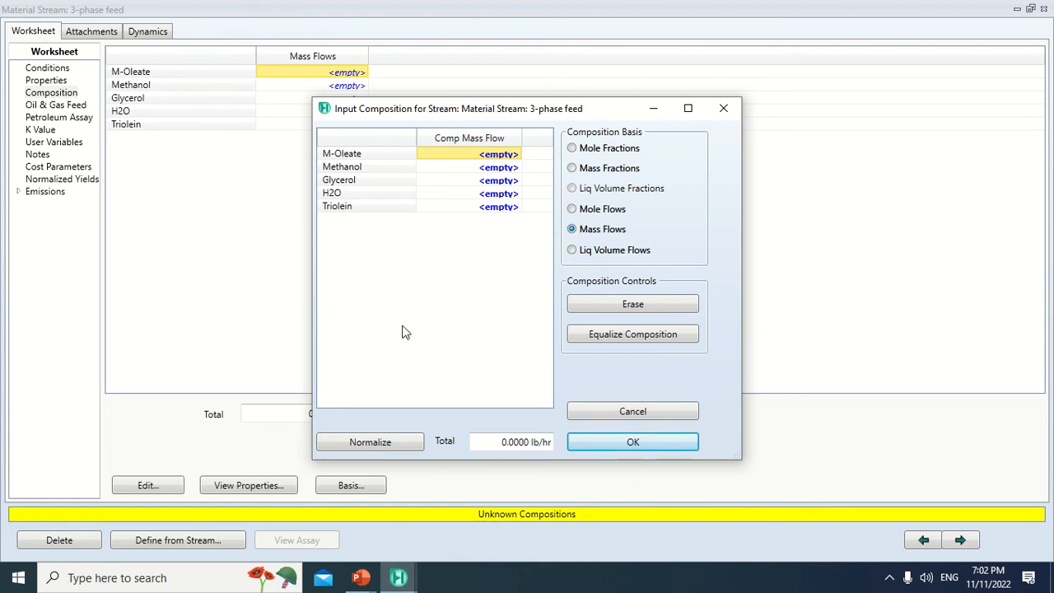
mouse_move(369, 583)
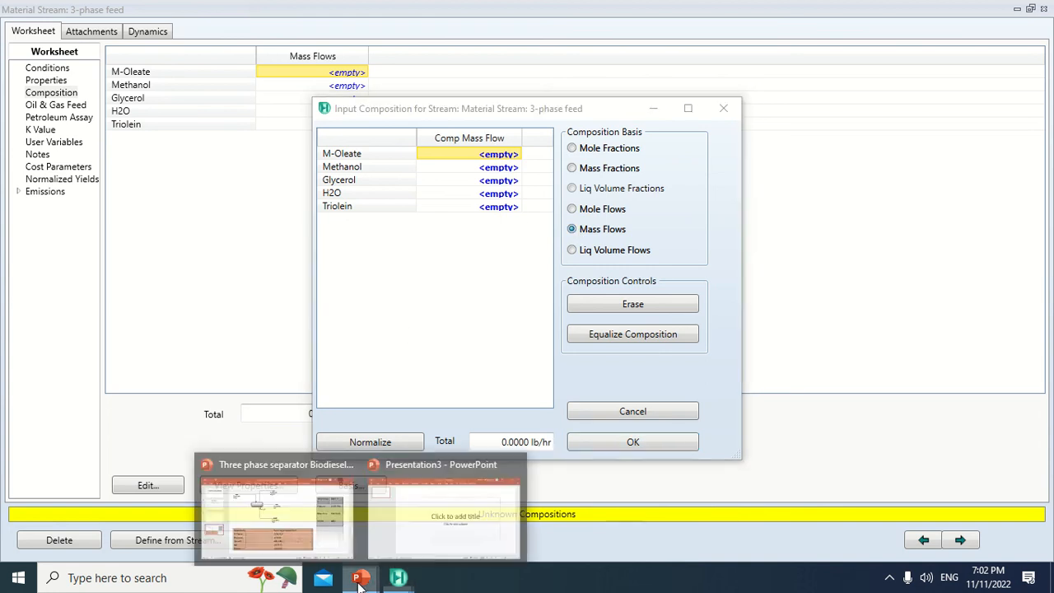
click(298, 532)
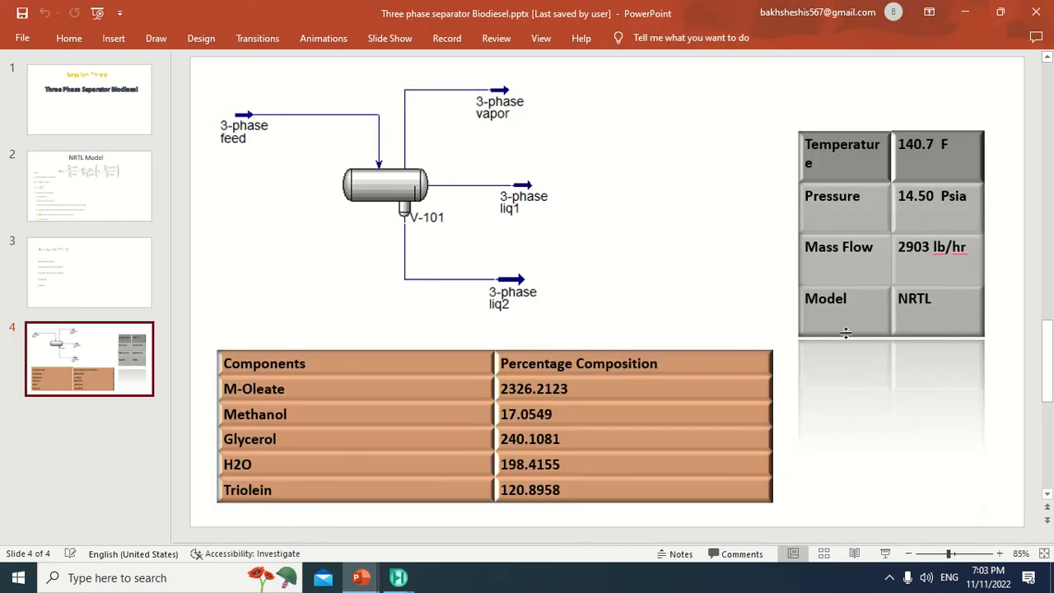
click(963, 11)
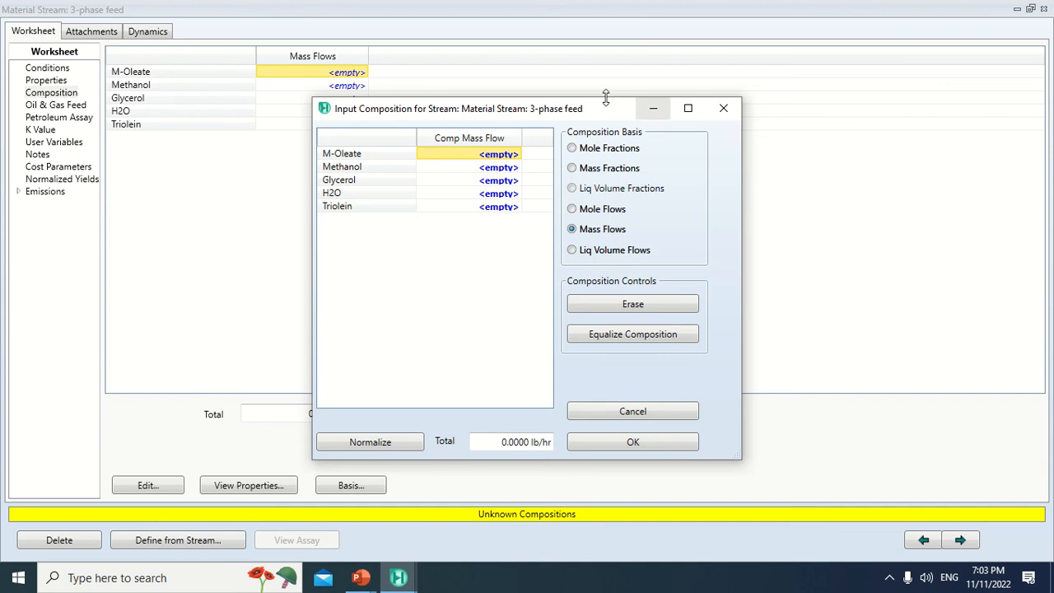
Step: Enter component mass flows of 2326.2123 lb/hr for M-Oleate and 17.0549 lb/hr for Methanol in the feed composition
click(495, 155)
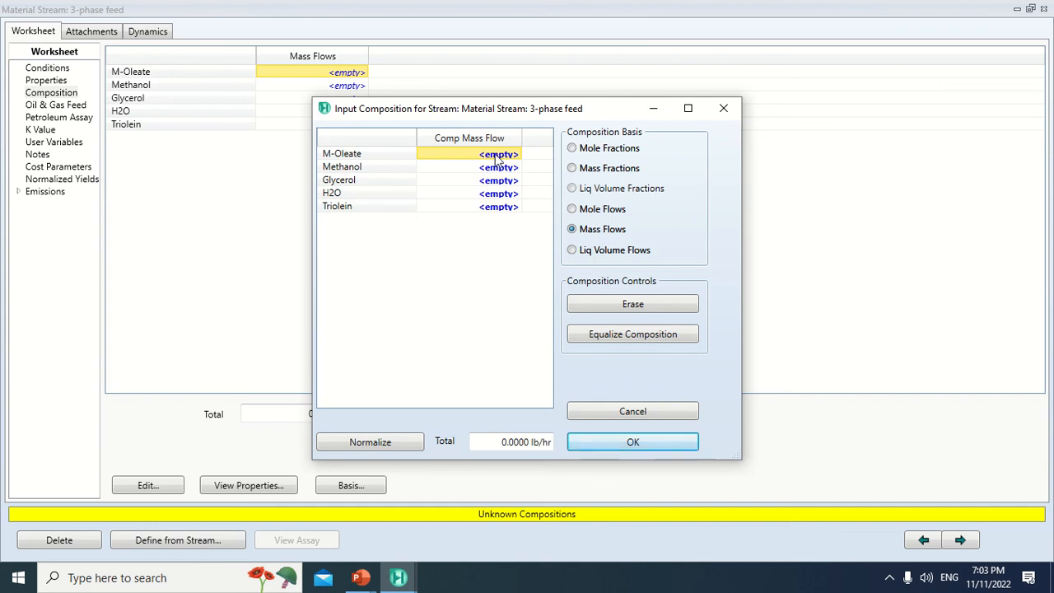
click(497, 155)
text(23)
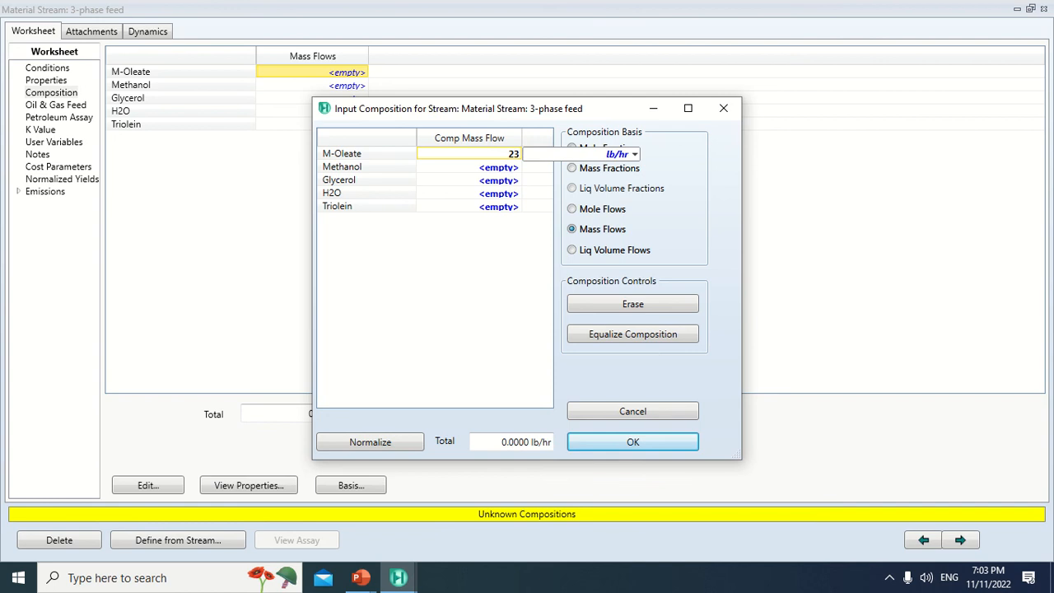
text(26.2123)
click(492, 171)
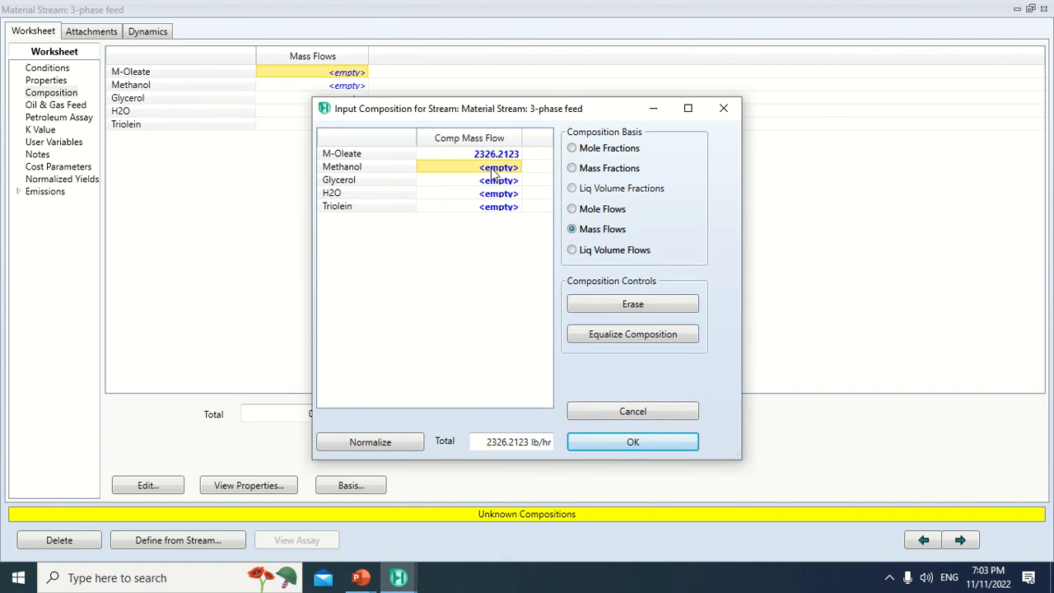
text(17)
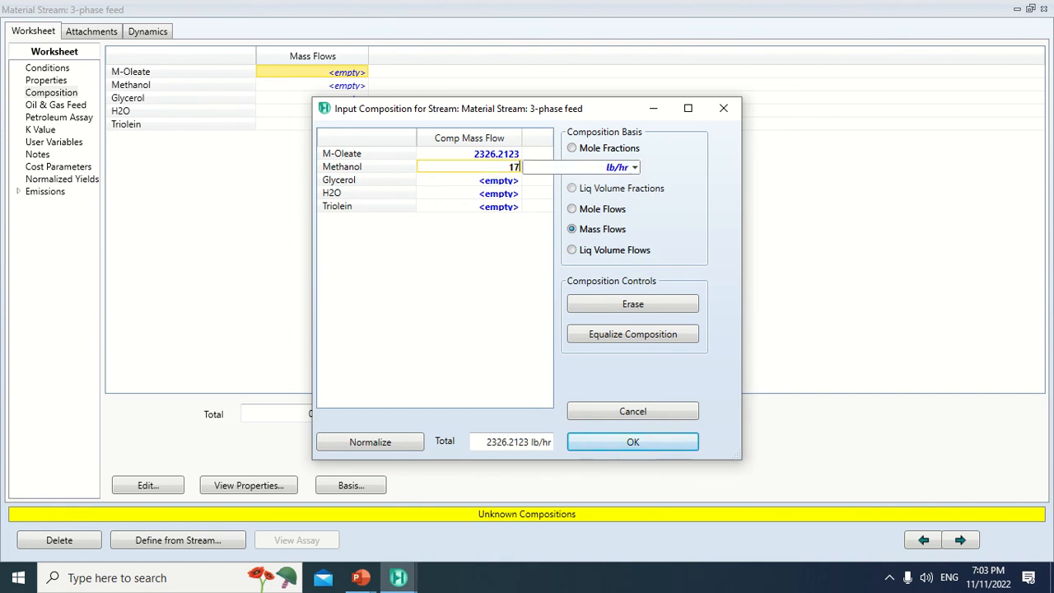
text(.0549)
Step: Enter component mass flows of 240.1081 lb/hr for Glycerol and 198.4155 lb/hr for H2O
click(491, 184)
text(240)
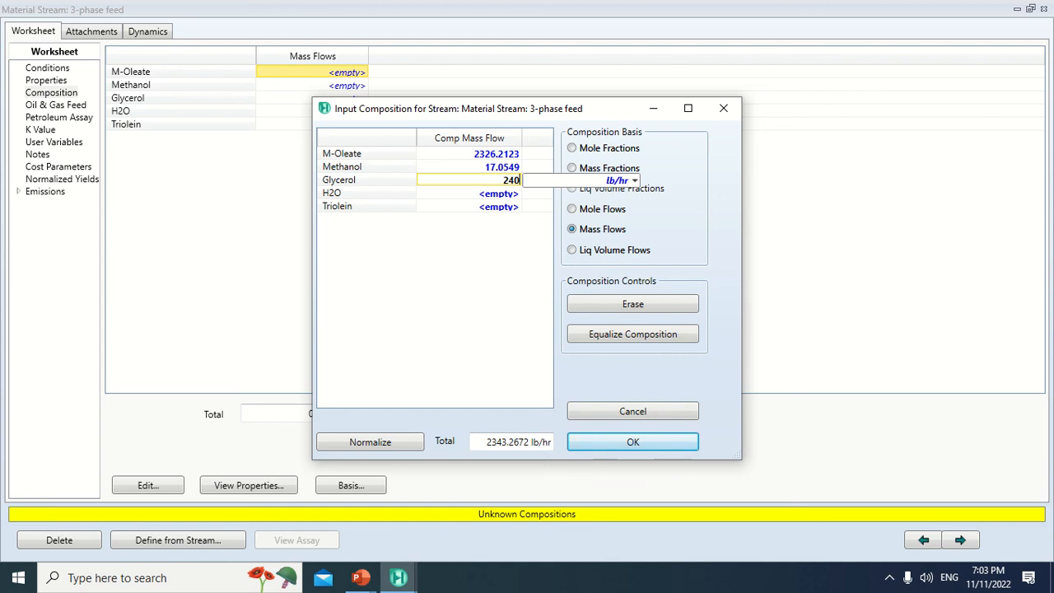
text(.1081)
click(484, 198)
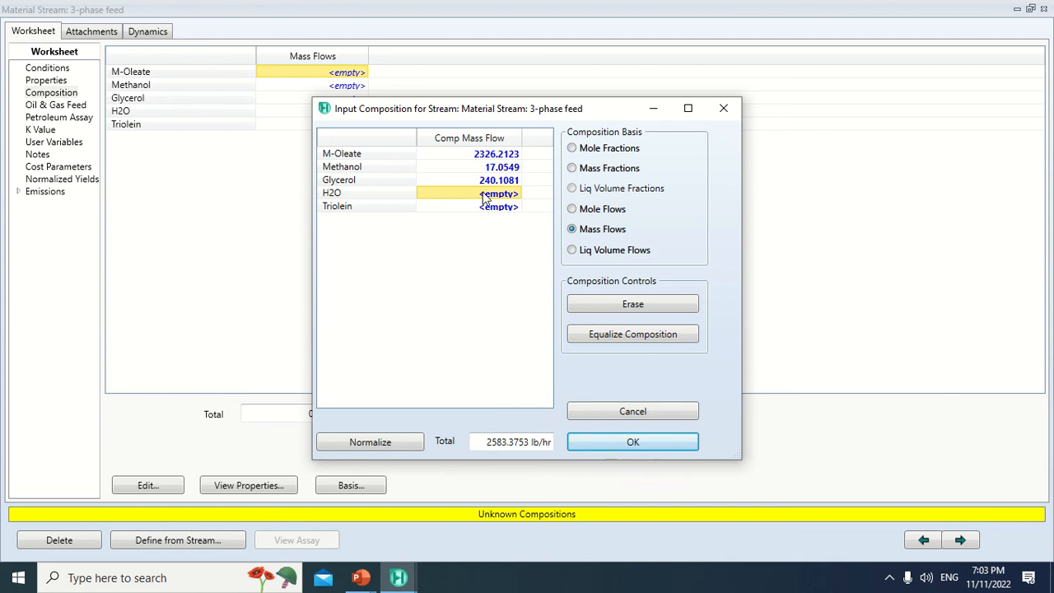
text(1)
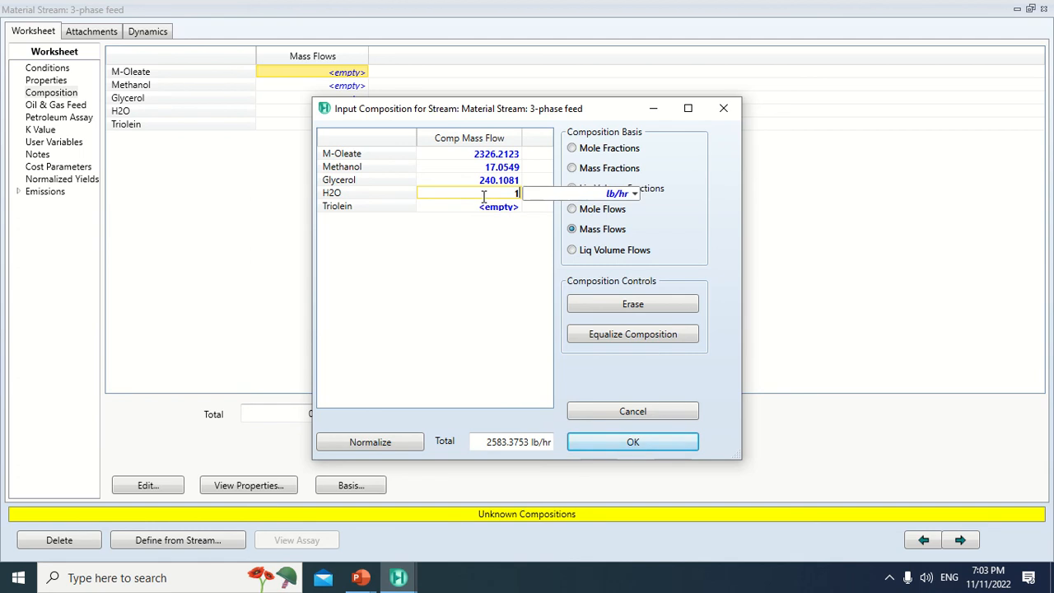
text(98.4155)
Step: Set the Triolein mass flow to 120.8958 lb/hr, accept the composition and close the feed stream's worksheet
click(485, 208)
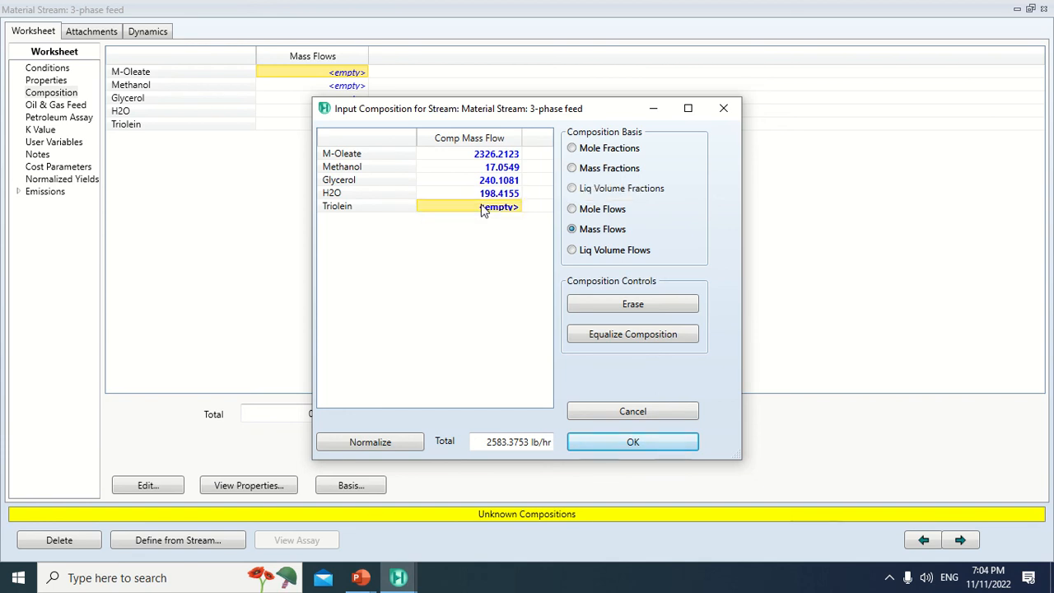
text(12)
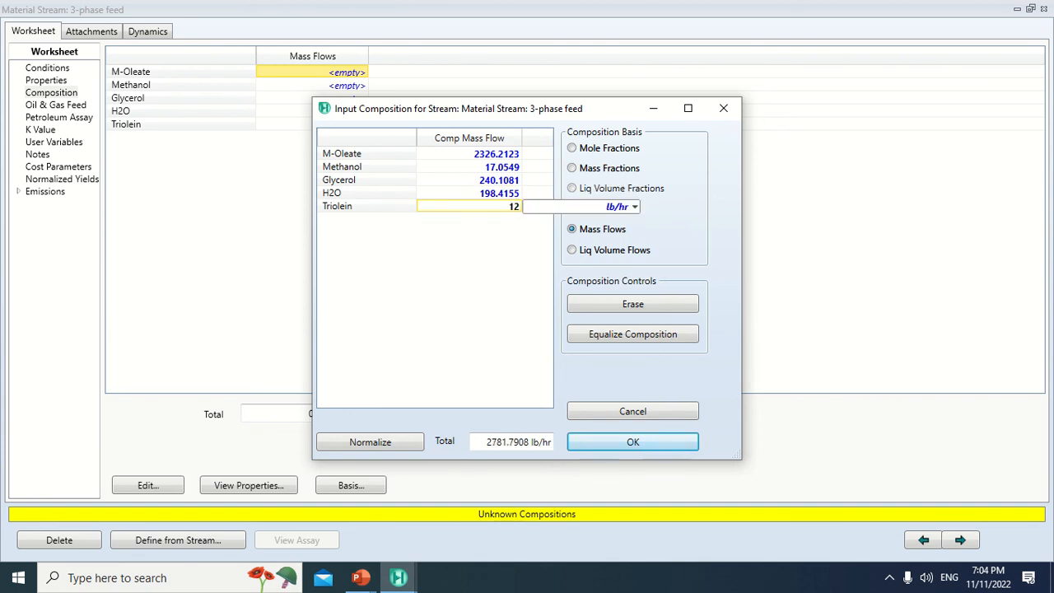
text(0.8958)
key(Return)
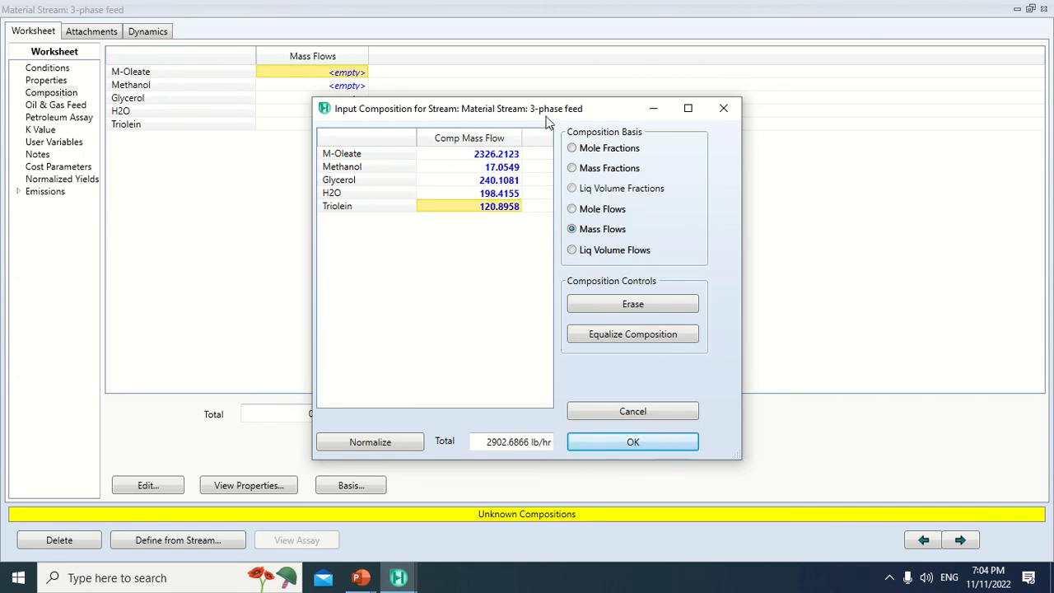
click(622, 444)
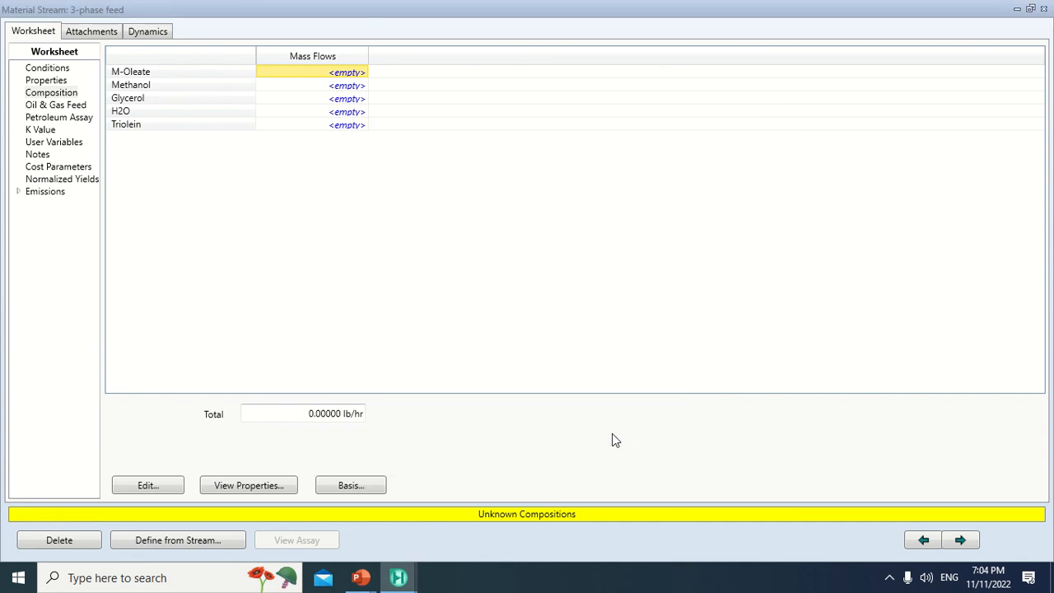
click(1042, 10)
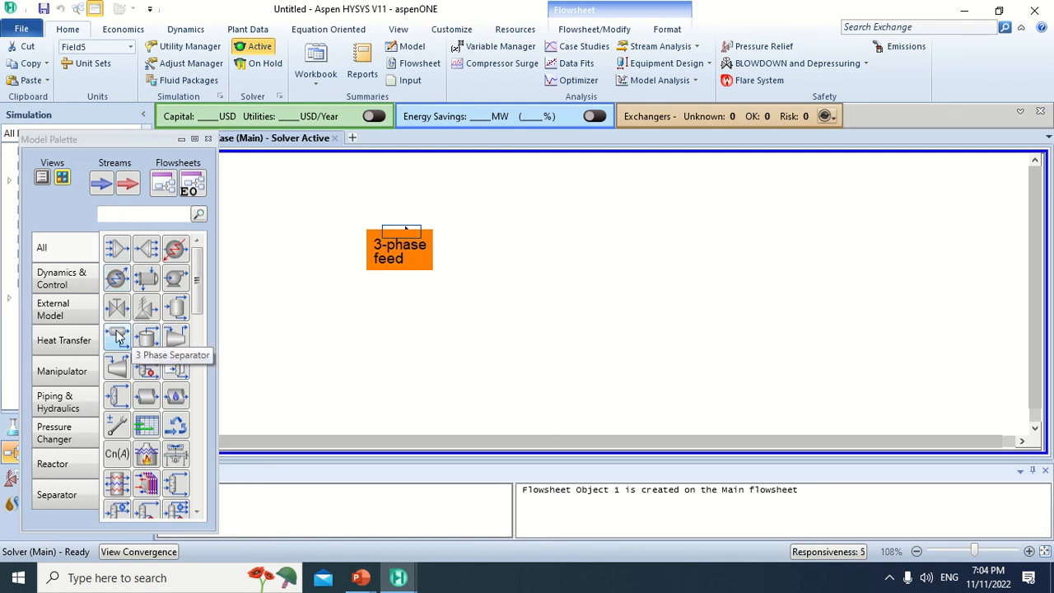
Step: Place a 3 Phase Separator on the flowsheet to the right of the 3-phase feed stream
drag(118, 336, 518, 296)
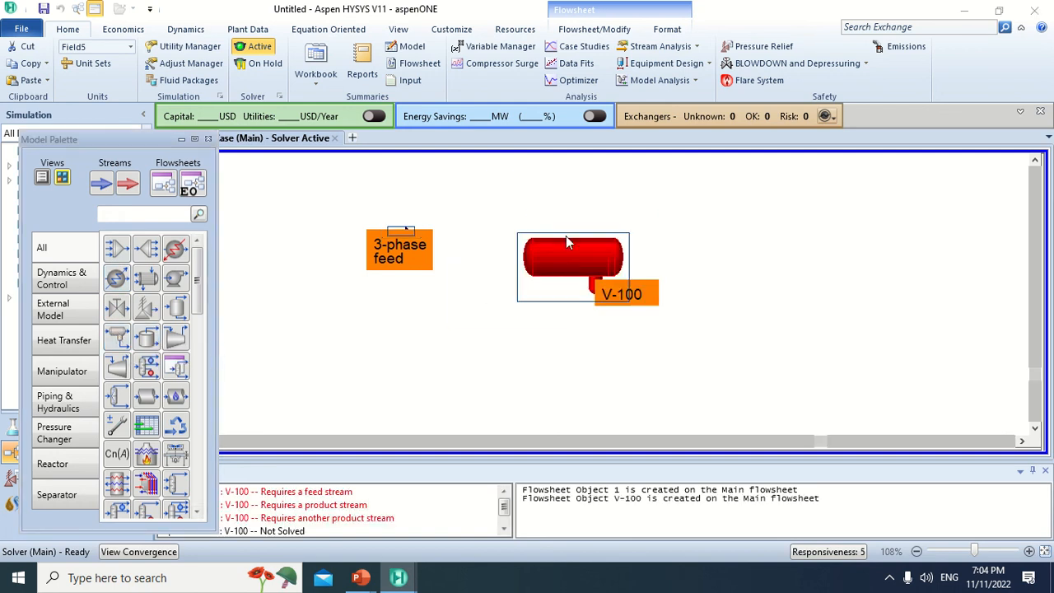
mouse_move(593, 259)
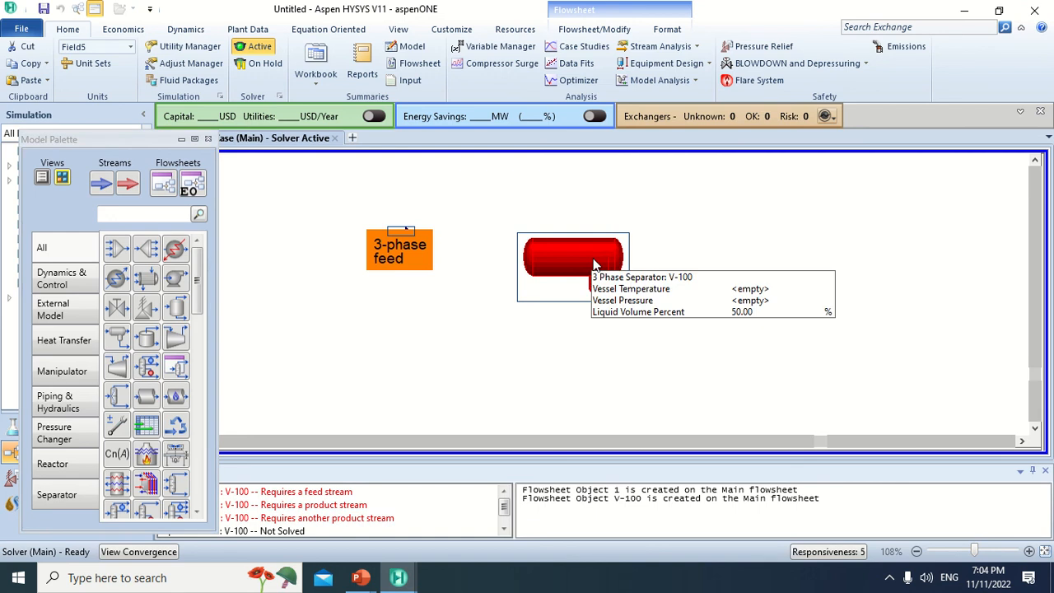
drag(542, 248, 551, 277)
click(403, 316)
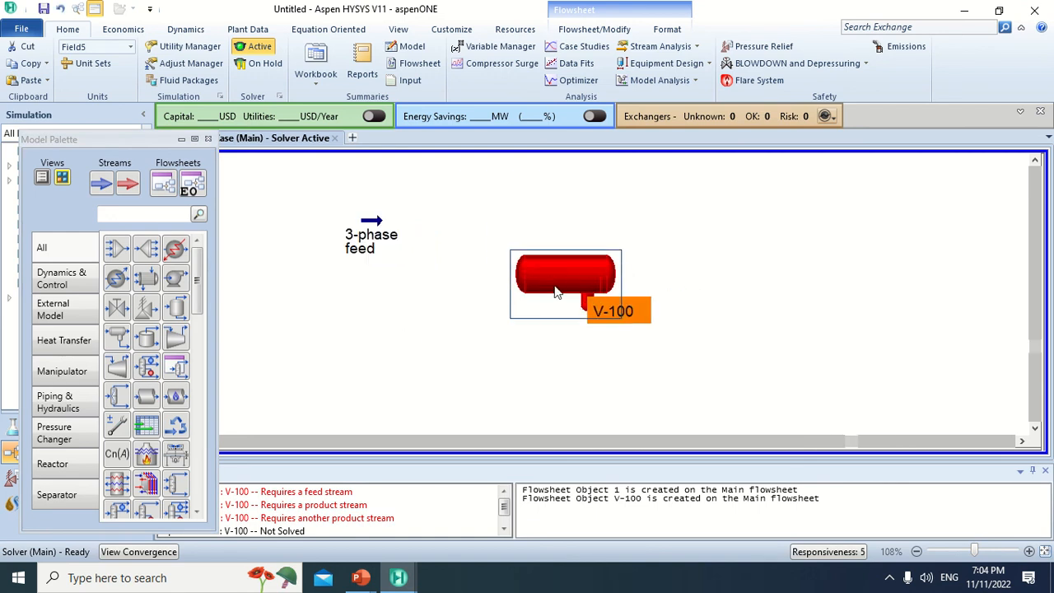
Step: Open the separator's connections, attach "3-phase feed" as its inlet and rename the vessel V-101
double_click(557, 292)
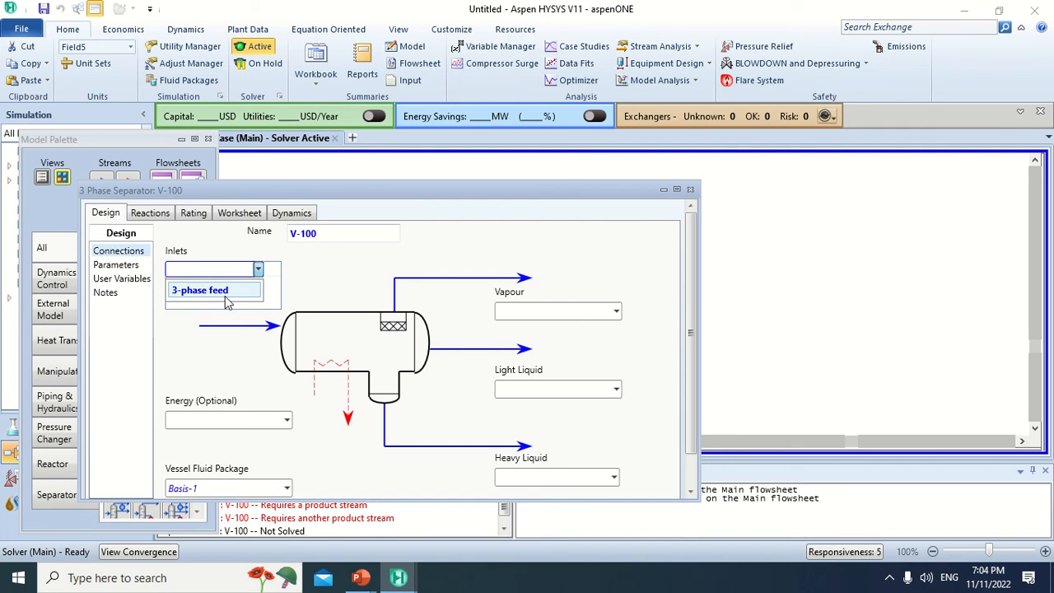
click(227, 294)
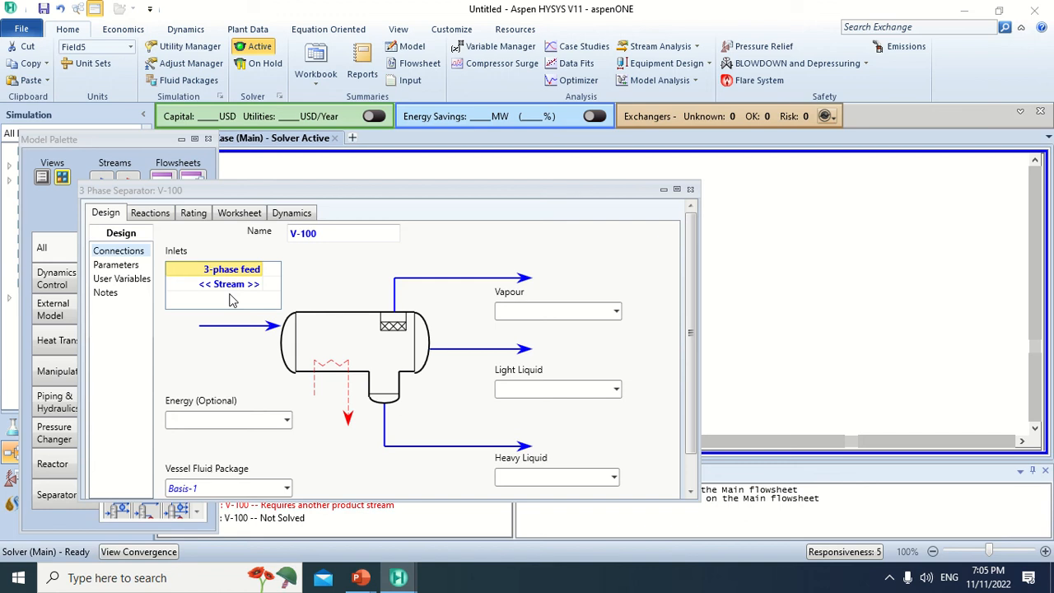
click(324, 233)
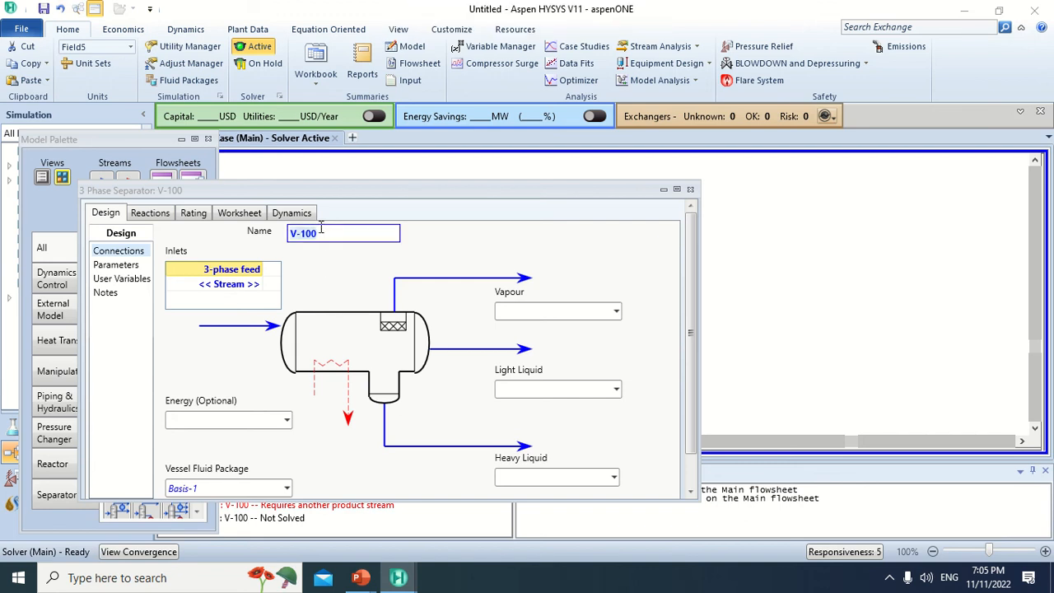
key(BackSpace)
text(V-101)
Step: Create the separator's vapour outlet stream with the name "3-phase vapor"
click(529, 310)
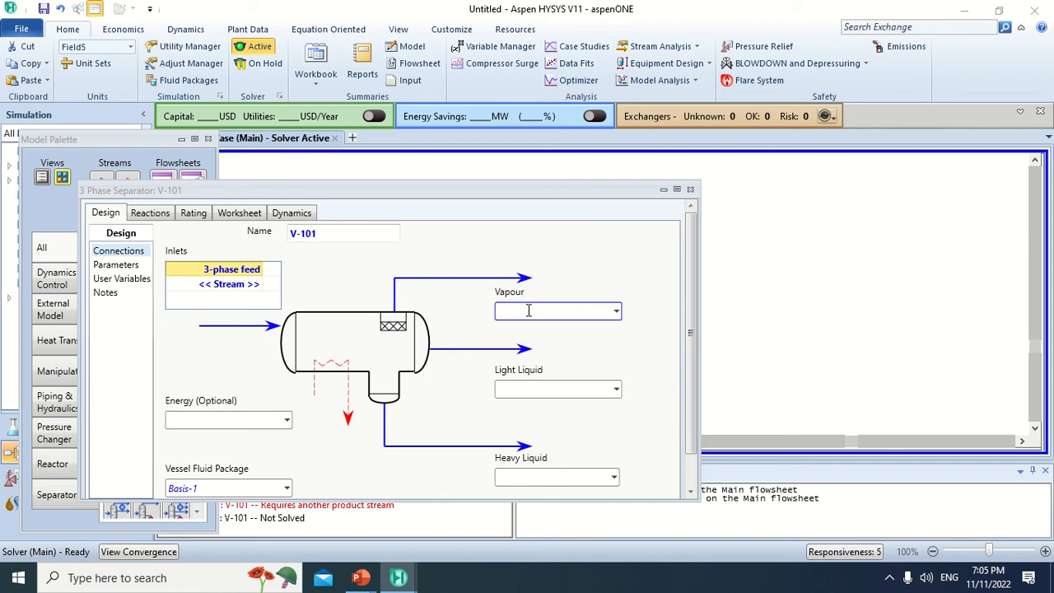
text(3-PHASE)
key(BackSpace)
key(BackSpace)
key(BackSpace)
key(BackSpace)
key(BackSpace)
text(phase vapor)
Step: Name the light liquid outlet "3-phase liq1" and the heavy liquid outlet "3-phase liq2", and close the separator's property window
click(559, 390)
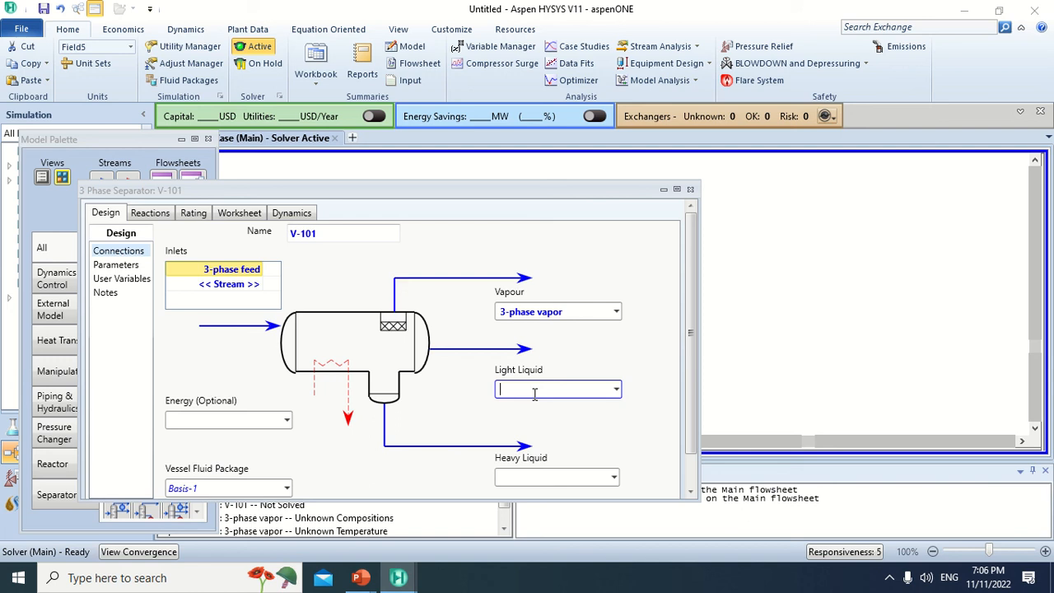
text(3-phase liq1)
key(Return)
click(522, 476)
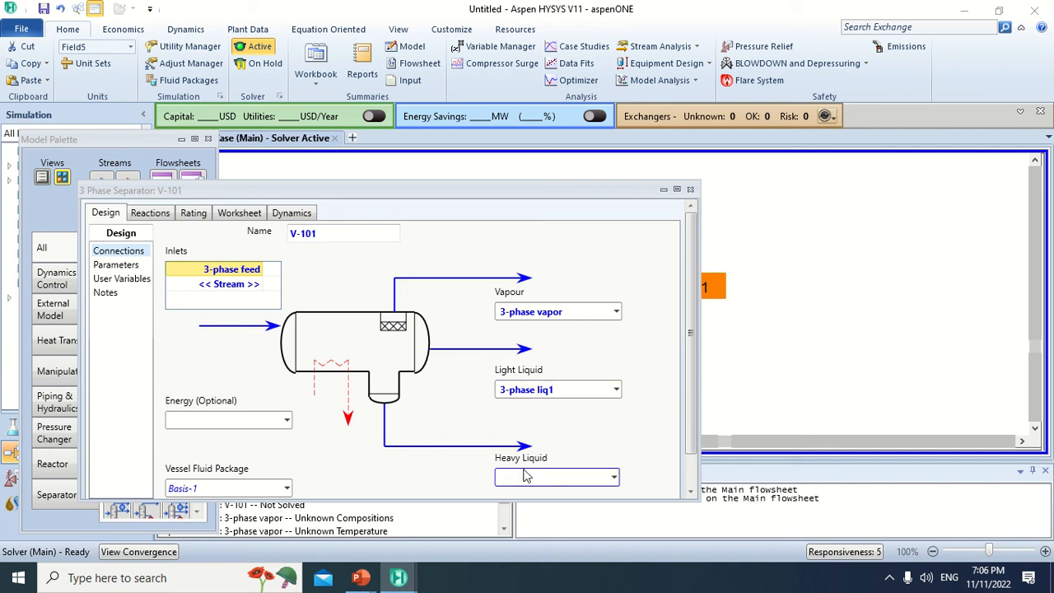
text(3-phase)
text(liq2)
key(Return)
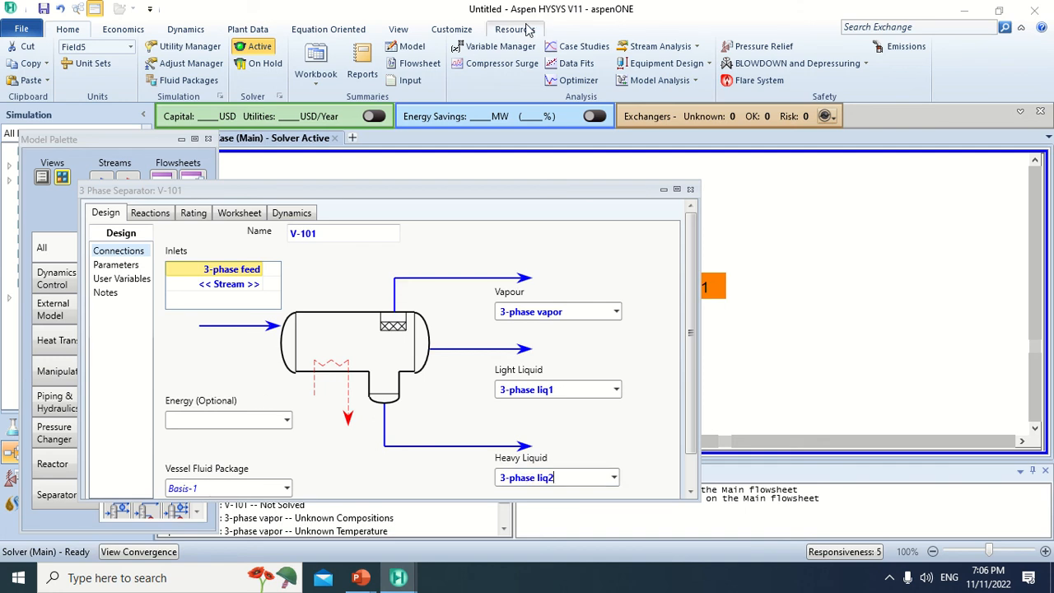
scroll(458, 285, down, 1)
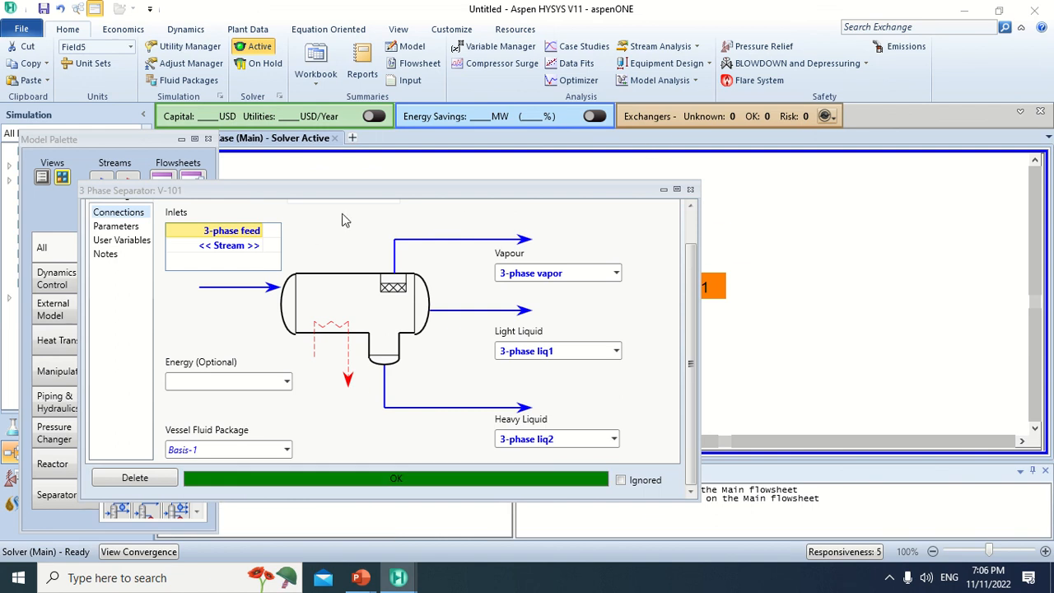
click(690, 189)
click(418, 346)
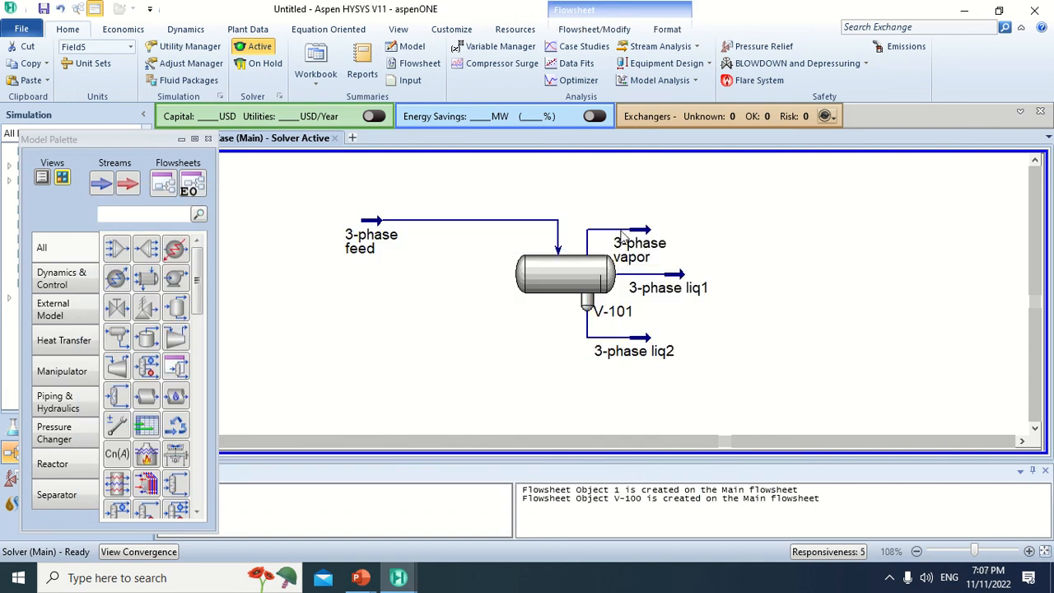
Step: Rearrange the flowsheet by moving the feed, separator and vapour stream left, keeping the vapour stream above the vessel
drag(638, 230, 698, 206)
drag(373, 224, 273, 218)
drag(552, 278, 402, 276)
drag(706, 221, 461, 207)
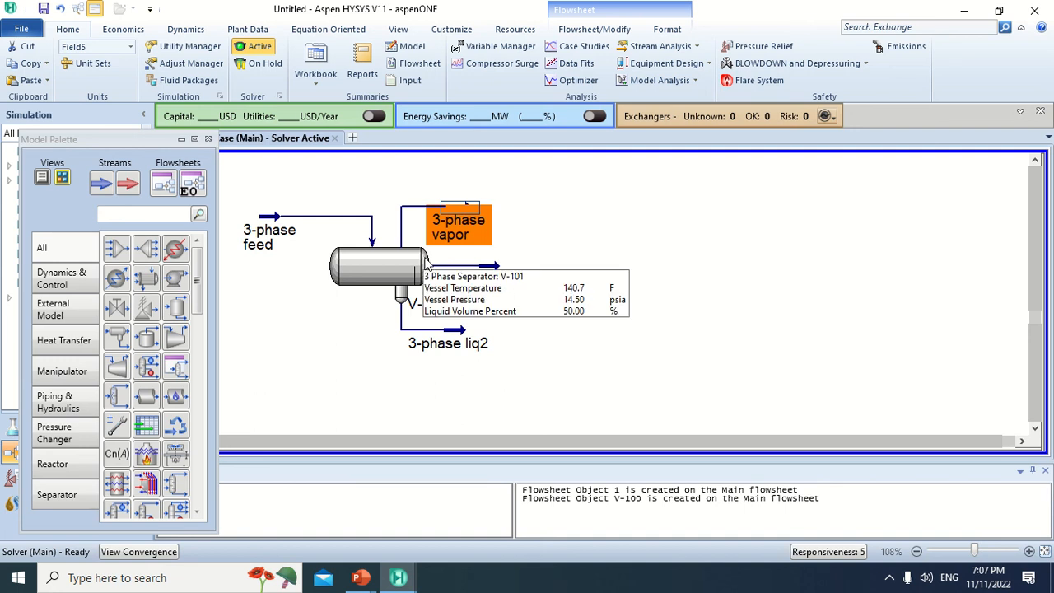
Step: Show the property table for separator V-101 and place it in the empty area right of the flowsheet
right_click(420, 261)
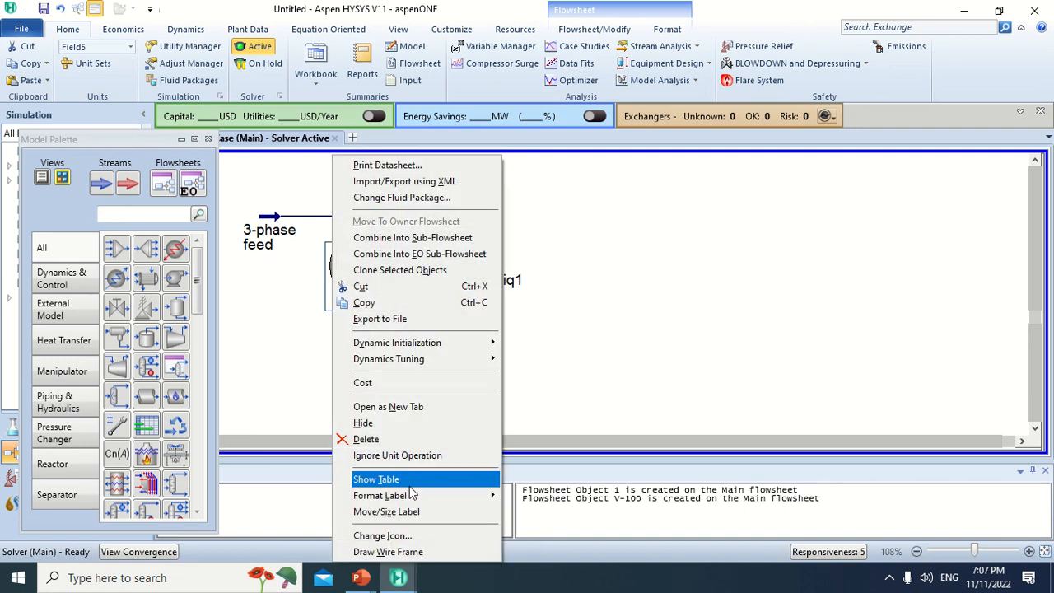
click(377, 479)
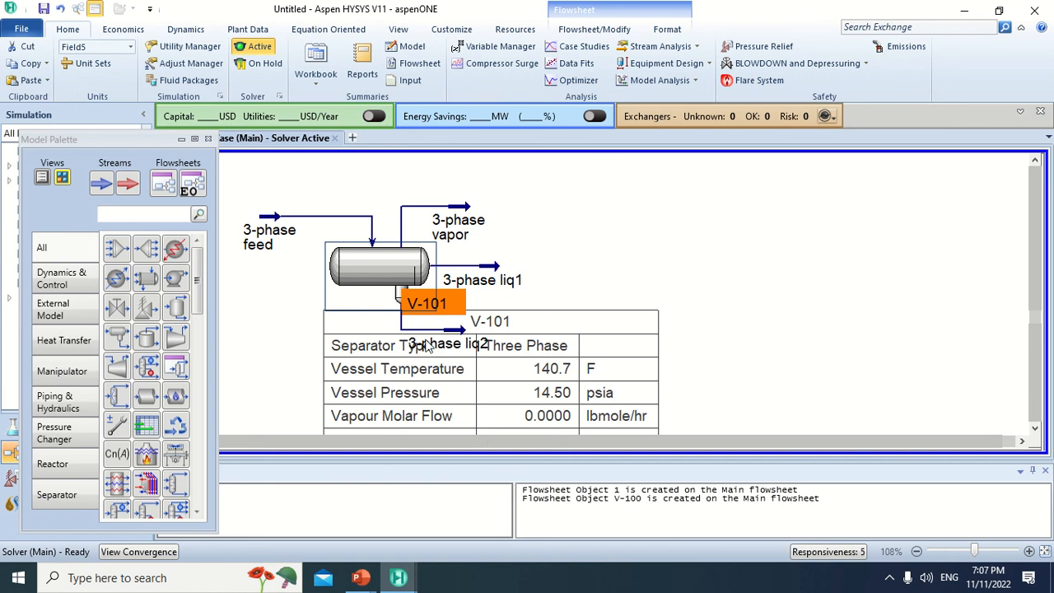
drag(855, 270, 645, 256)
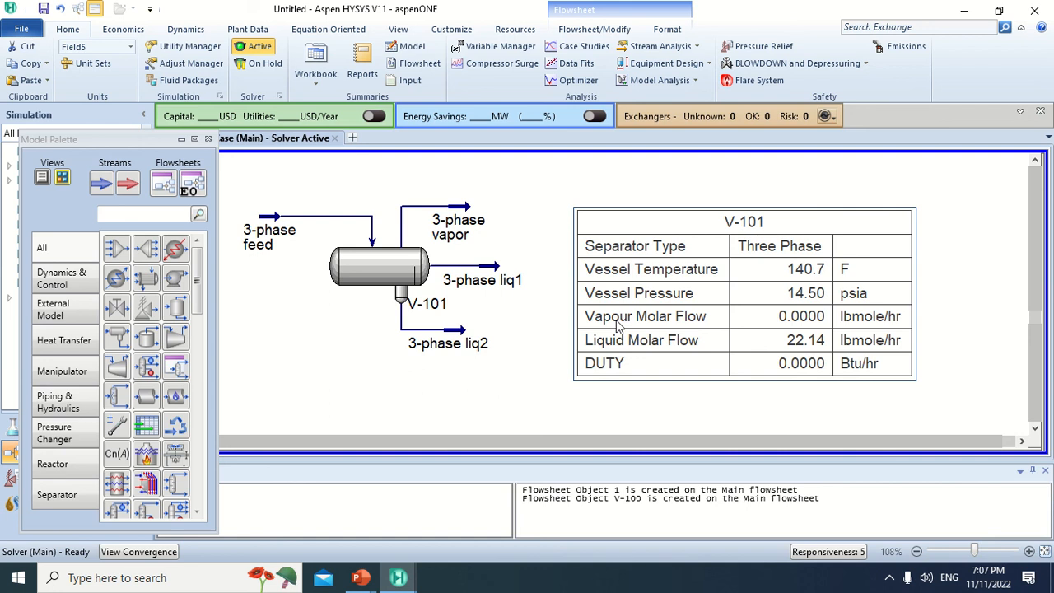
Step: Try to add the Liquid Molar Flow variable to the V-101 table, and close the table's settings
double_click(683, 289)
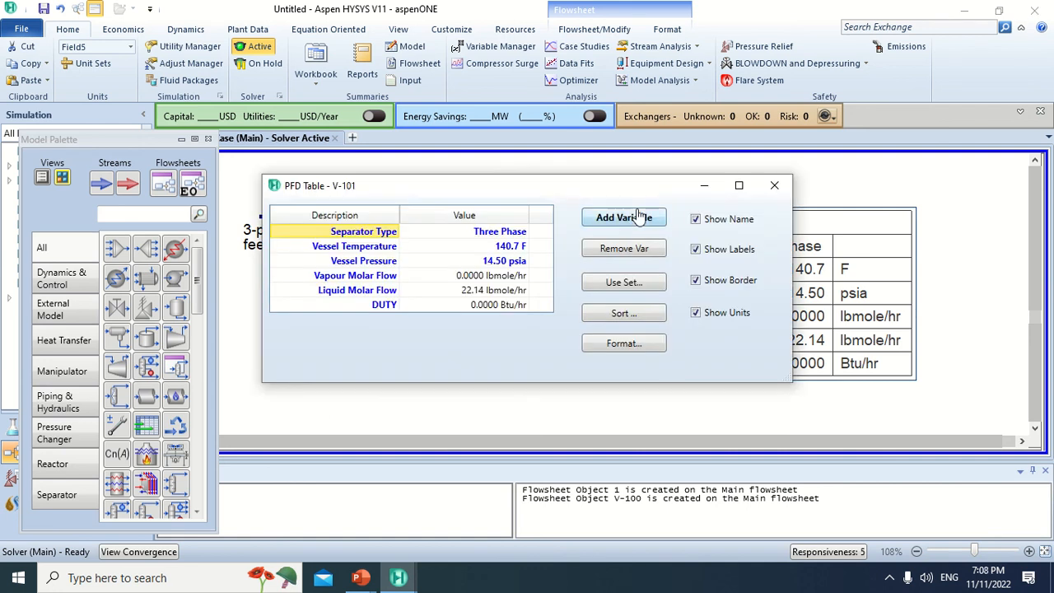
click(638, 218)
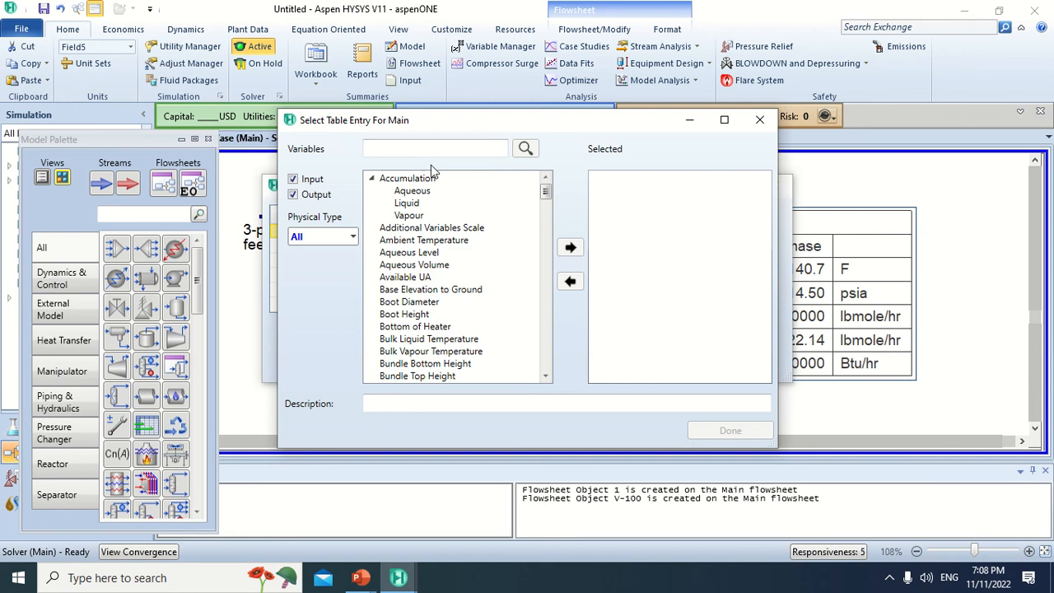
click(433, 152)
text(l)
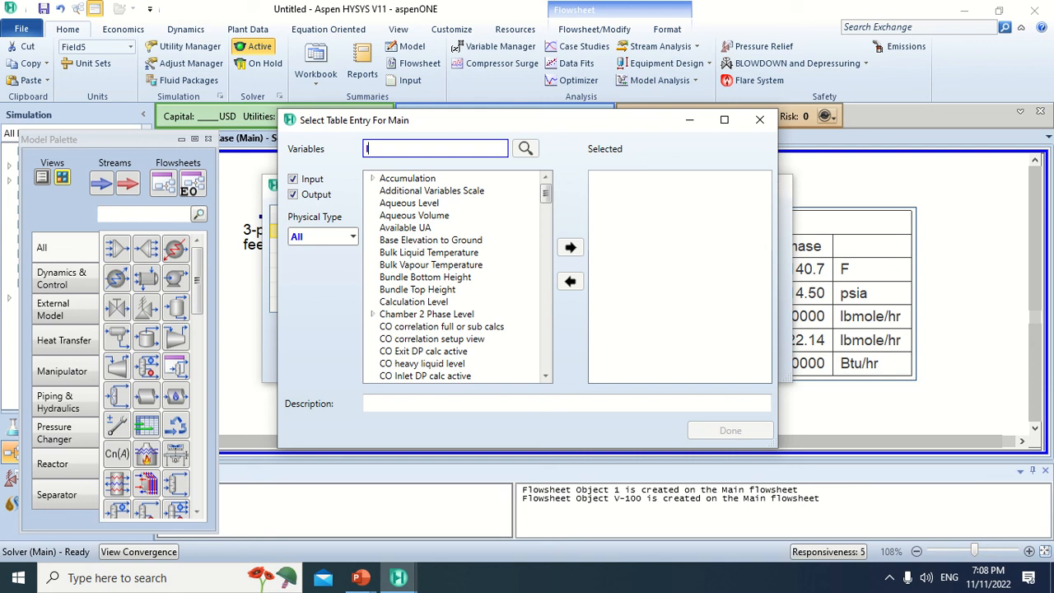
text(iq)
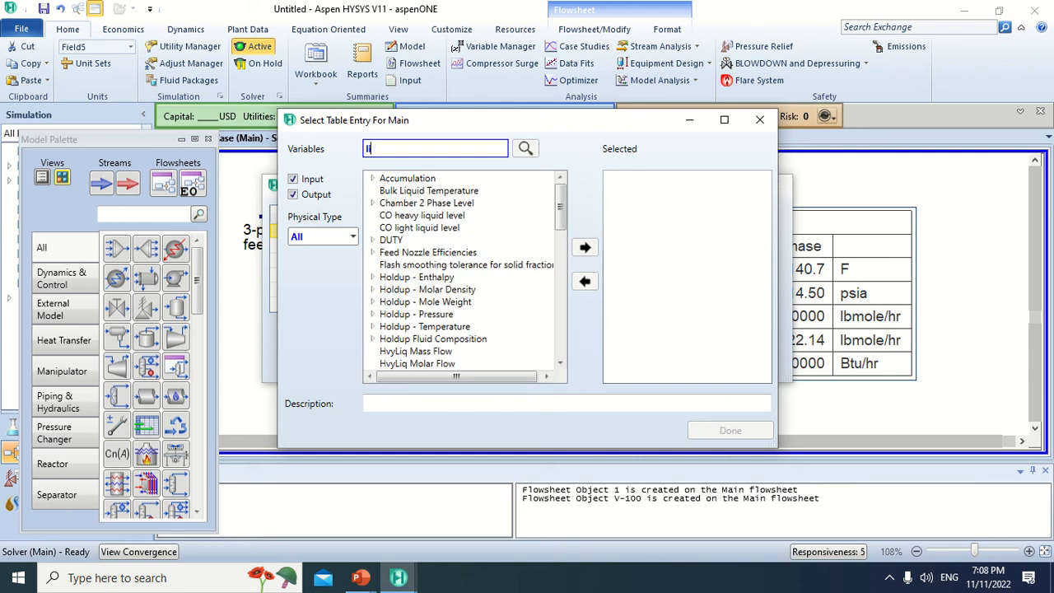
text(uid)
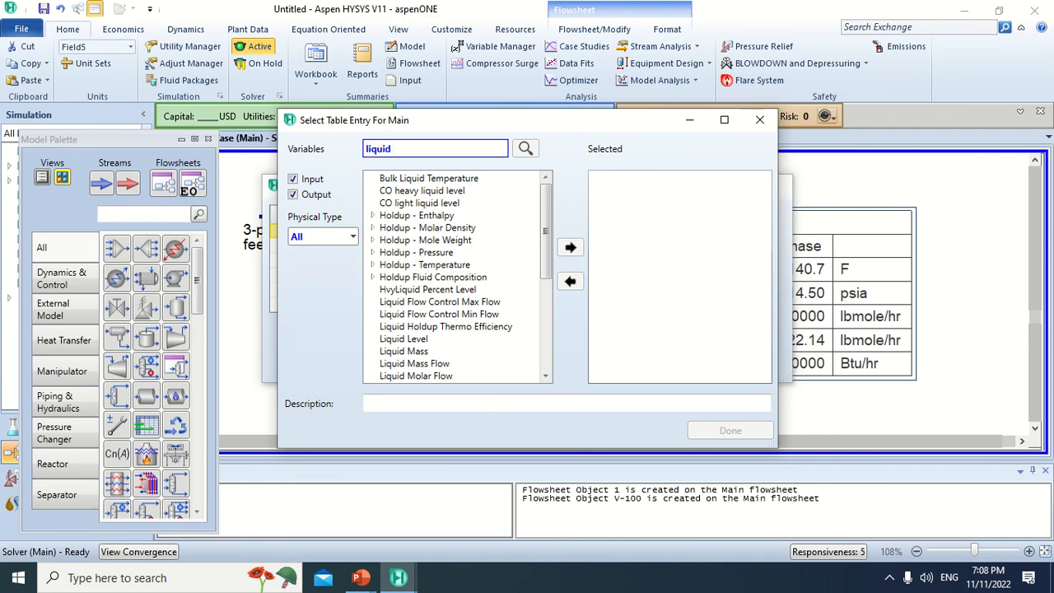
text( molar)
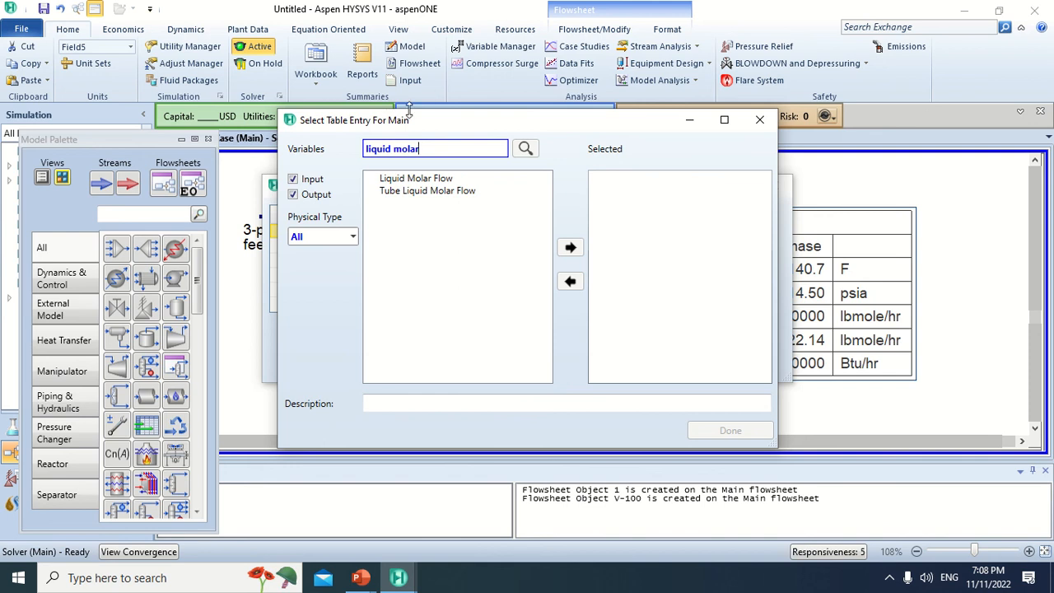
click(424, 179)
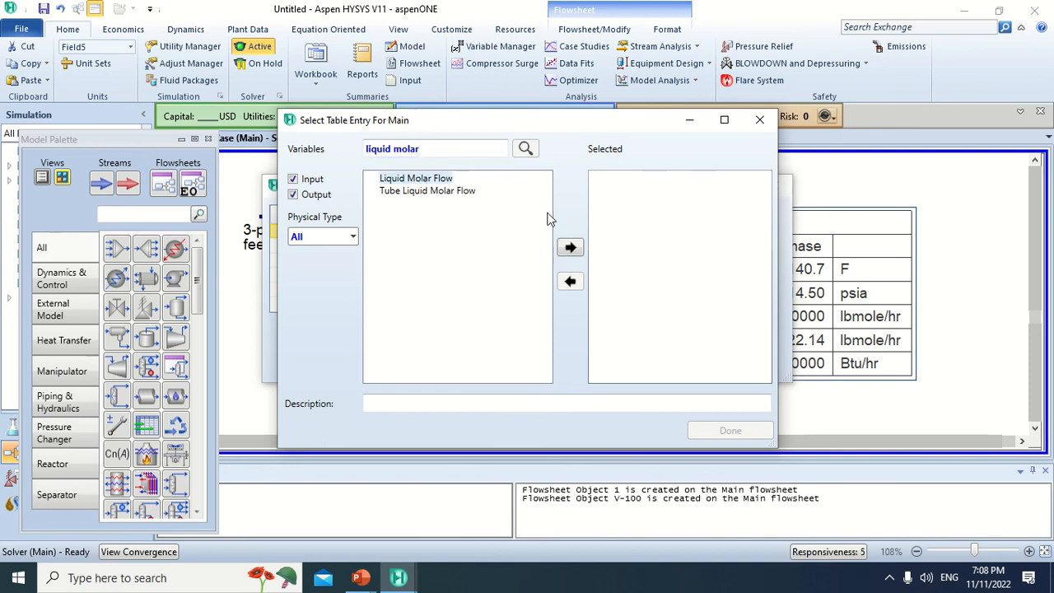
click(570, 247)
click(730, 430)
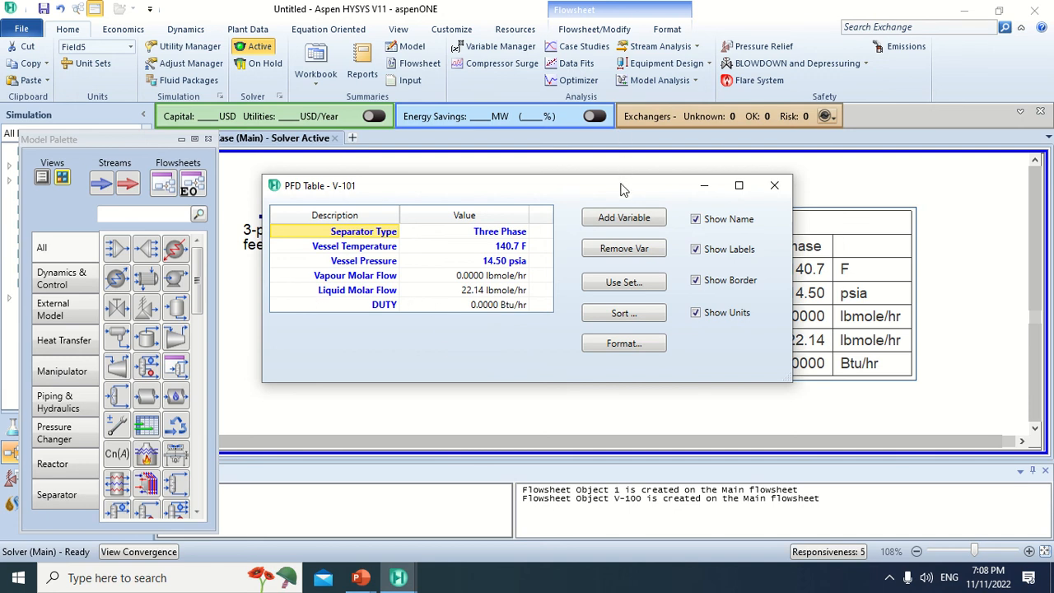
drag(622, 188, 680, 426)
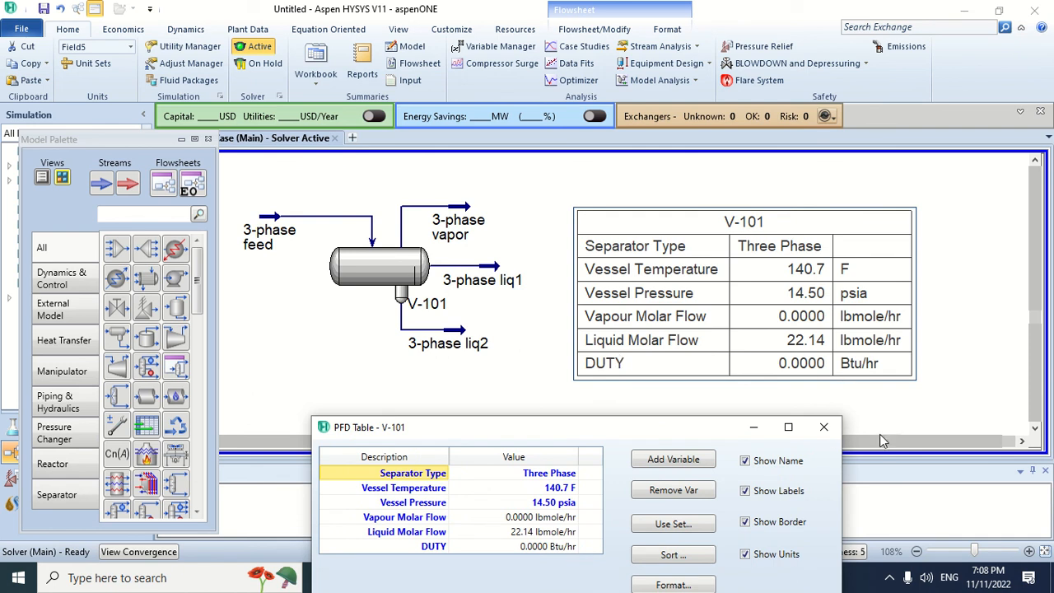
click(823, 426)
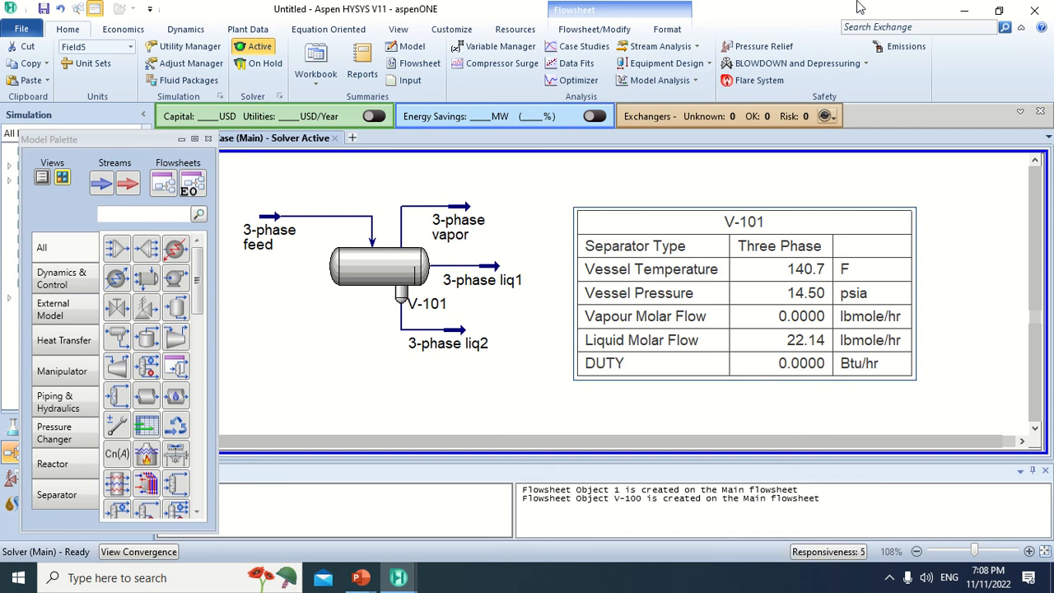
Step: Add the Vapour Mass Flow variable to the V-101 table and close the table's settings
mouse_move(362, 7)
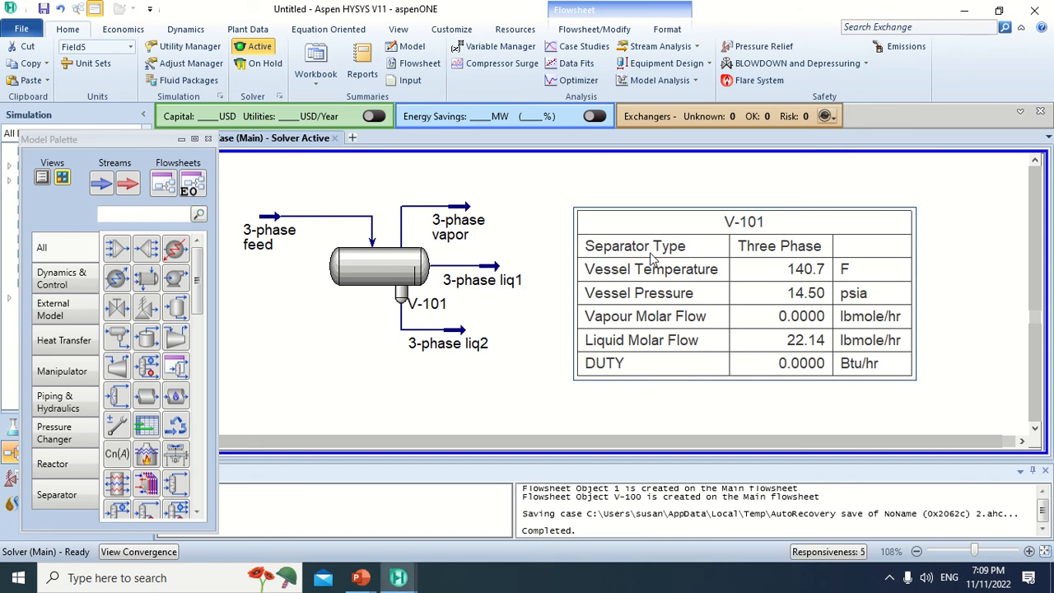
double_click(651, 259)
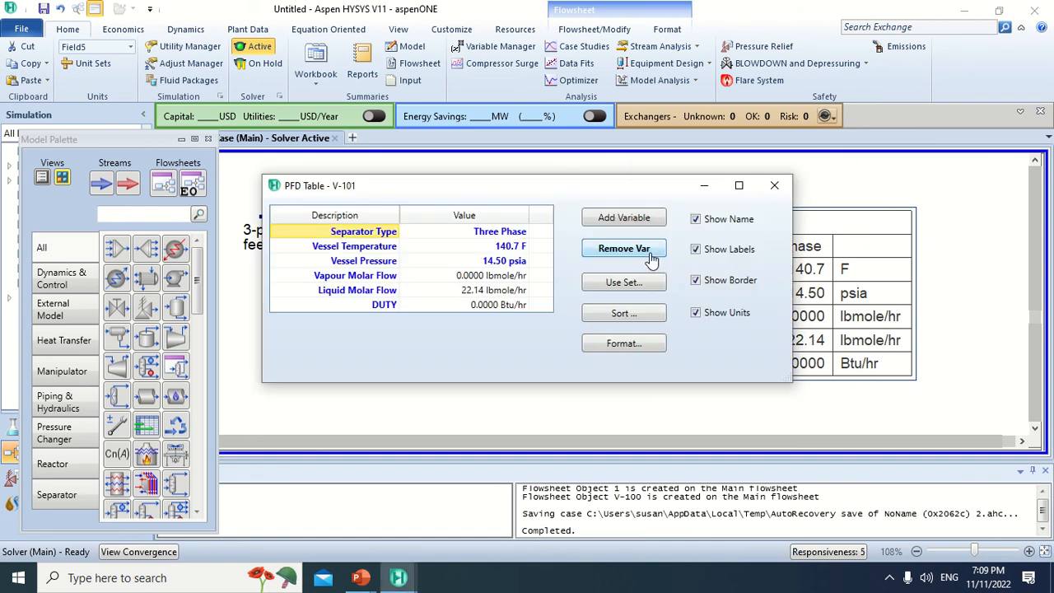
click(630, 219)
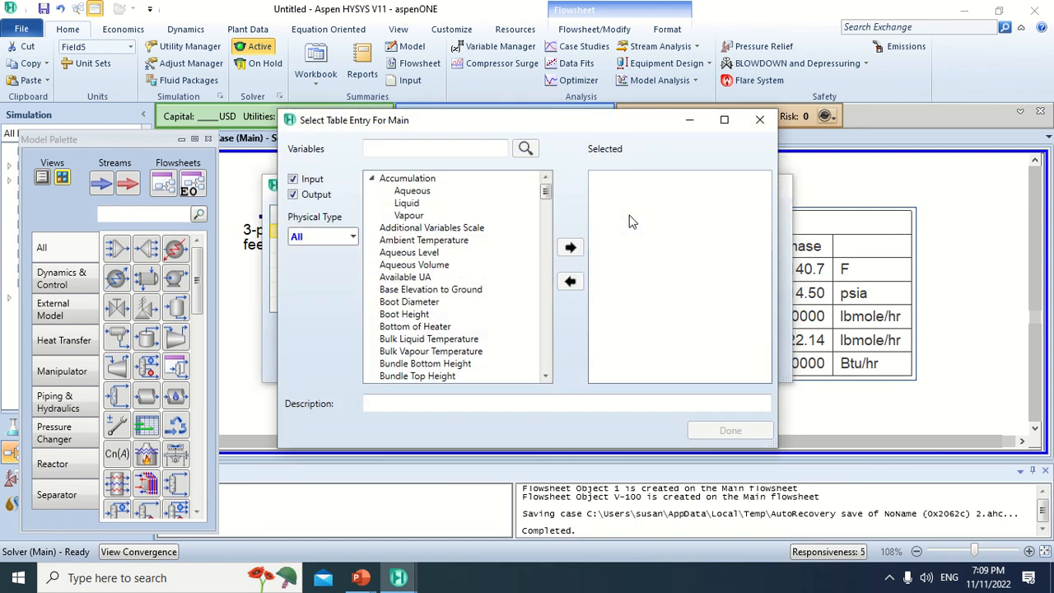
click(474, 149)
text(m)
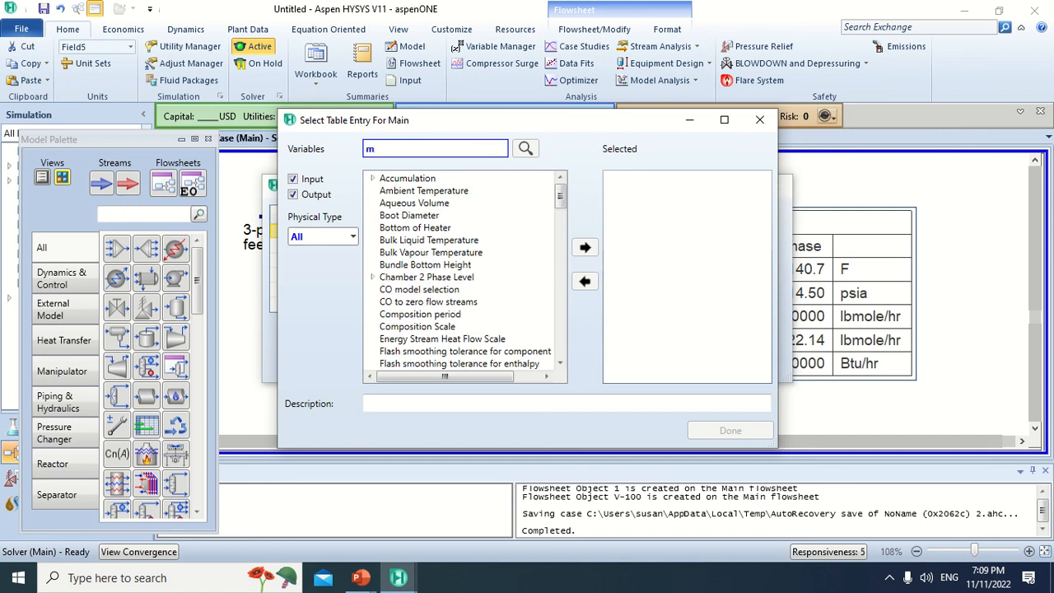
text(ass)
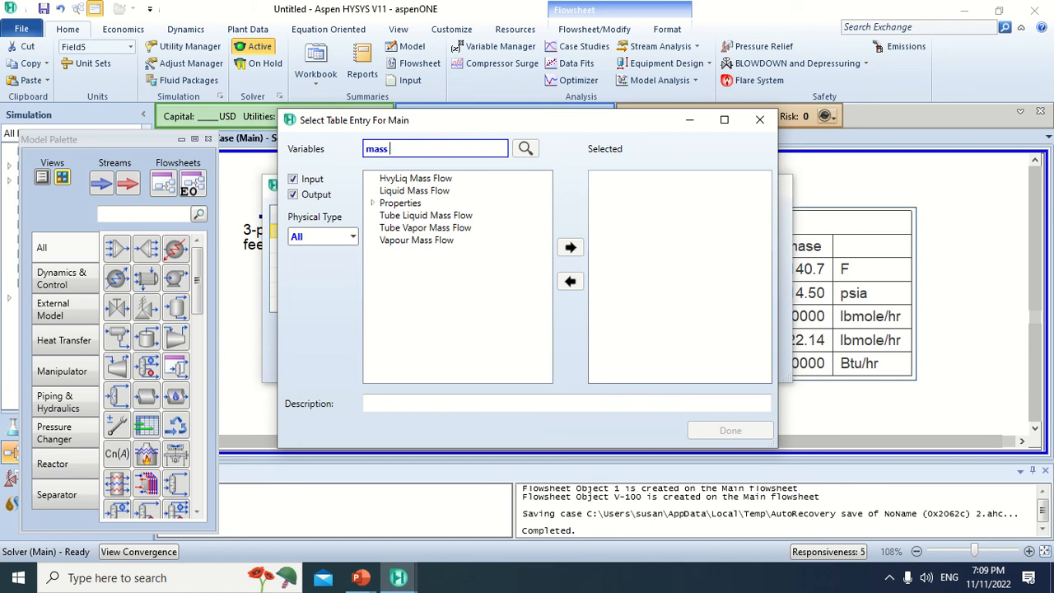
text( flow)
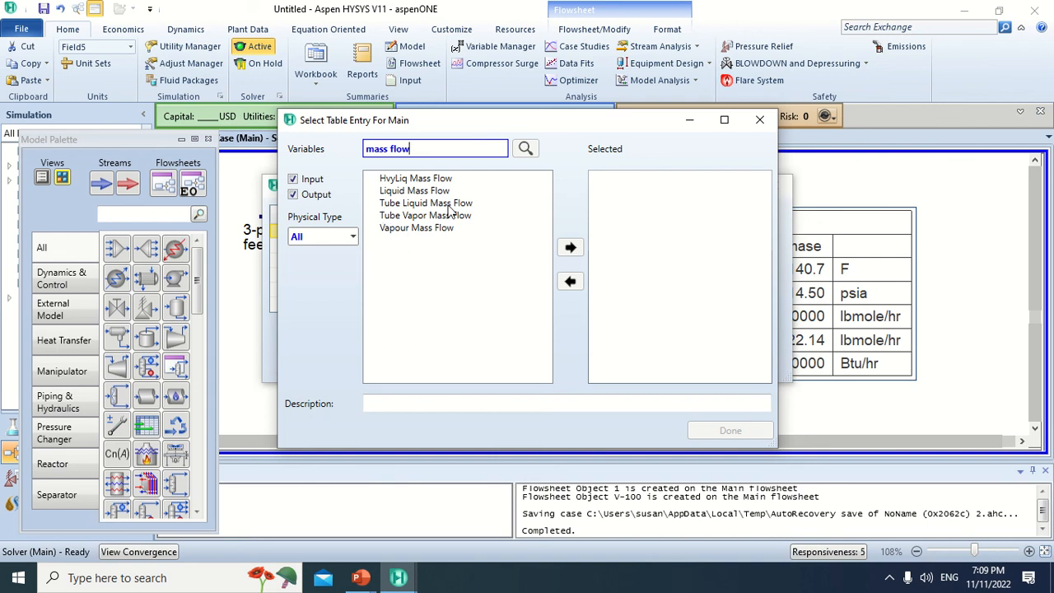
click(414, 229)
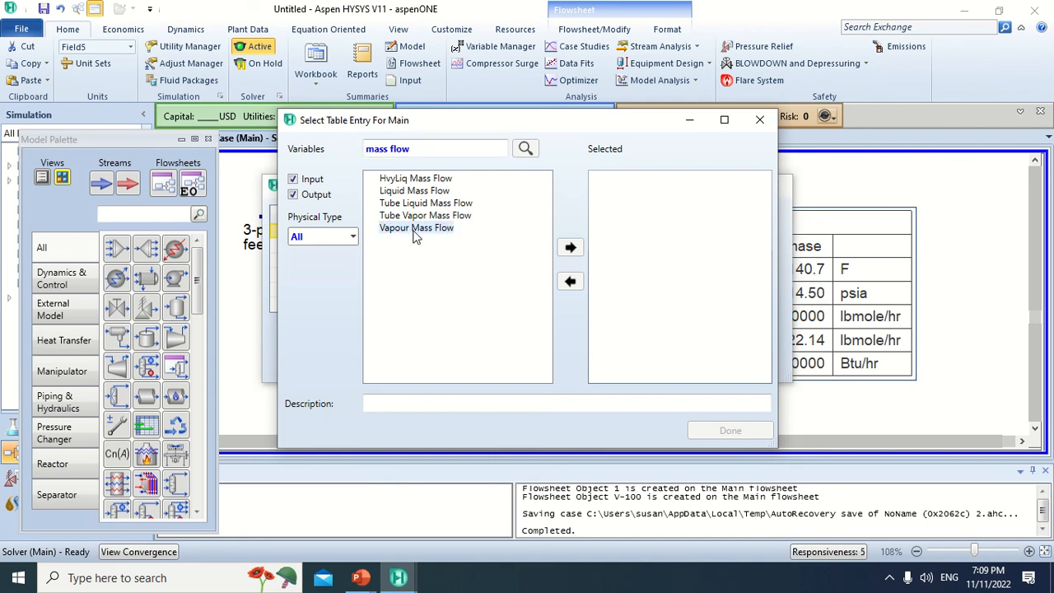
click(571, 247)
click(730, 430)
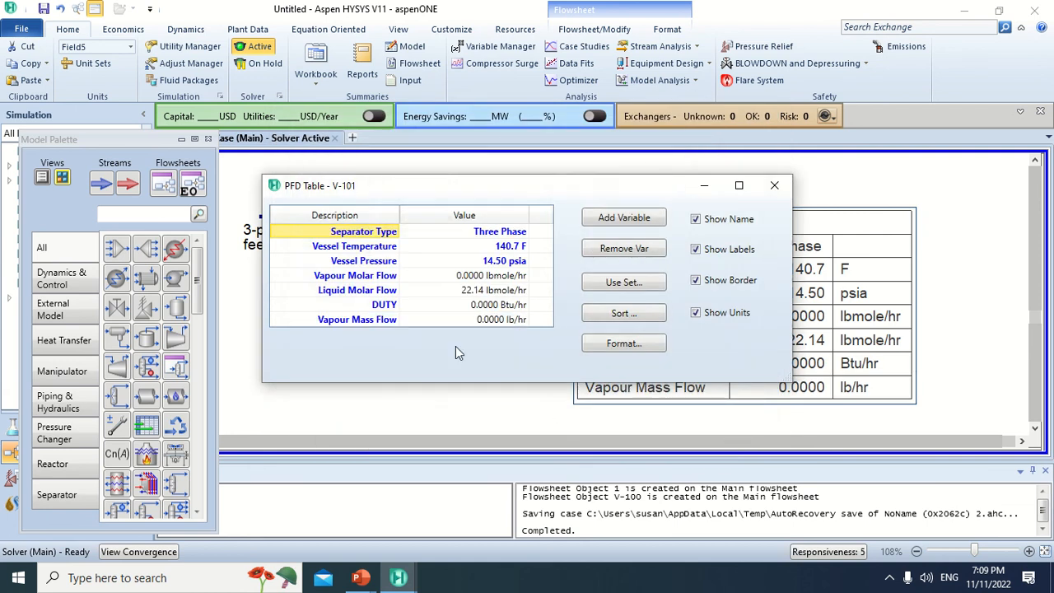
click(774, 185)
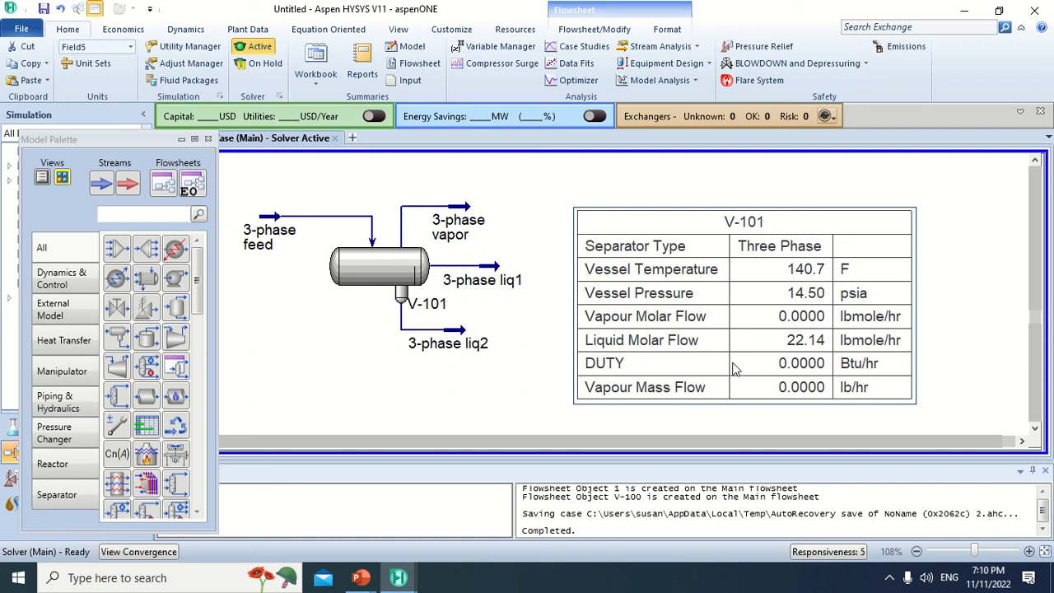
Step: Open the help topic on integrated steady state and dynamics simulation, within the Unit Operations Overview of the HYSYS Simulation Environment section
click(1042, 30)
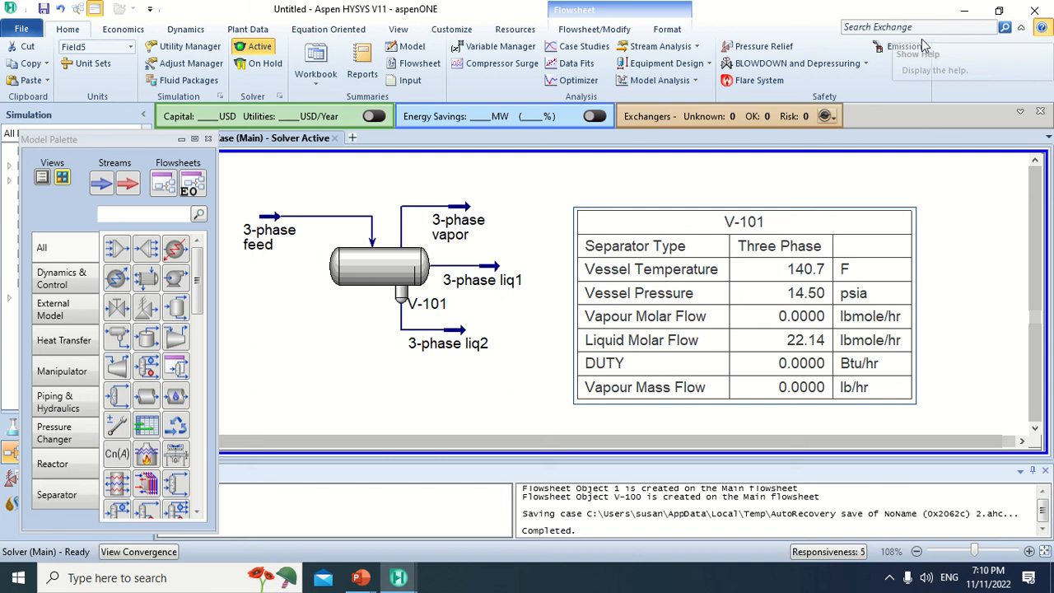
click(1043, 30)
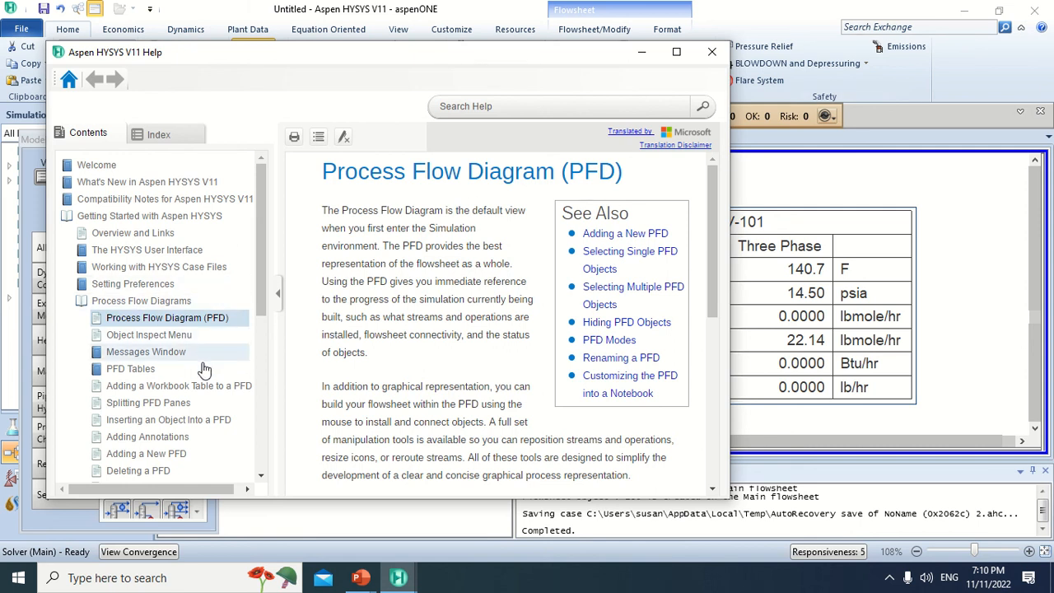
scroll(202, 384, down, 6)
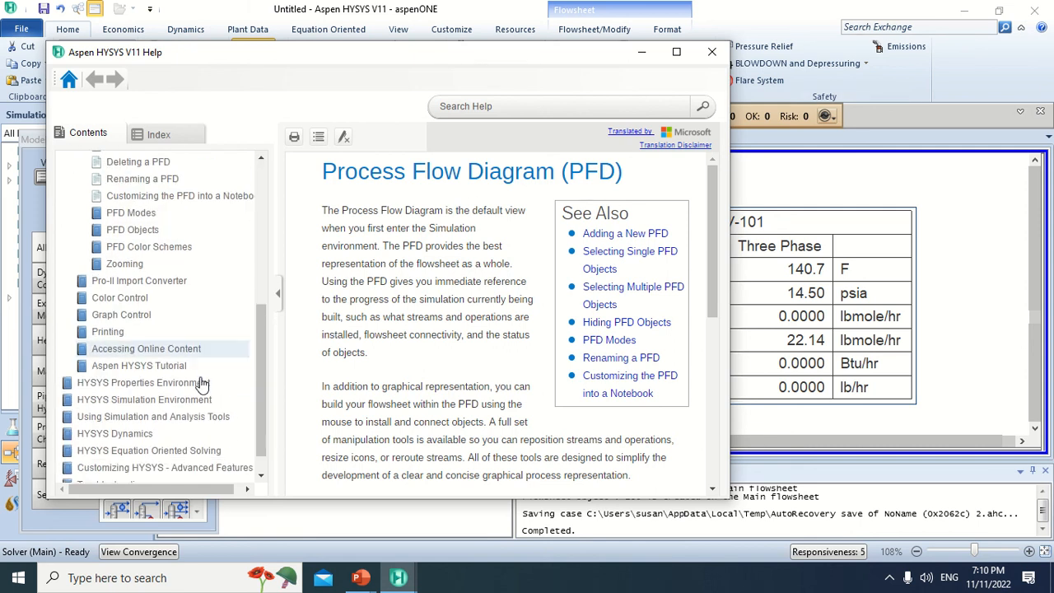
click(97, 406)
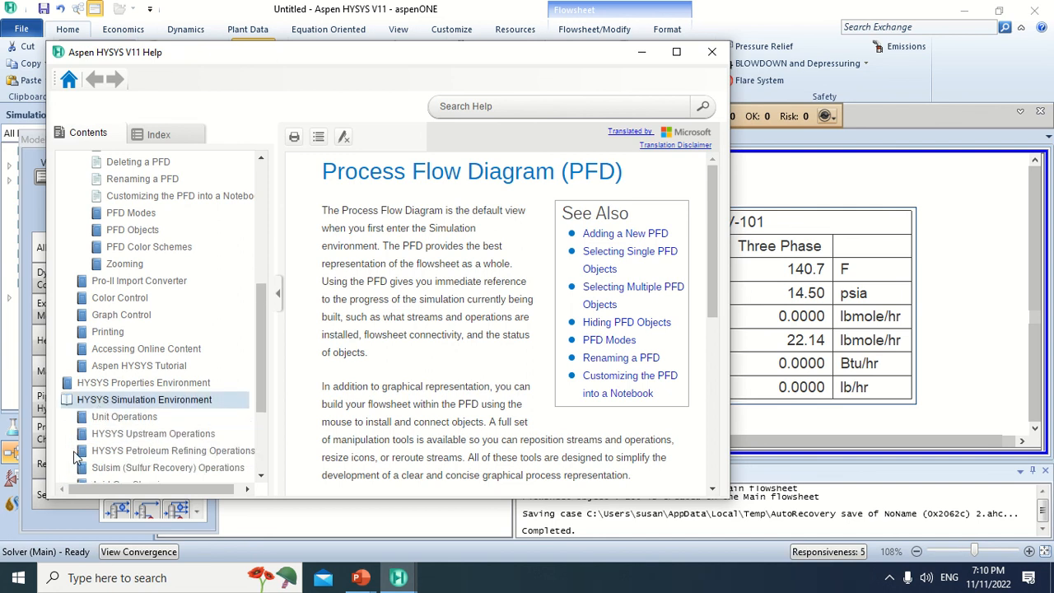
scroll(156, 417, down, 2)
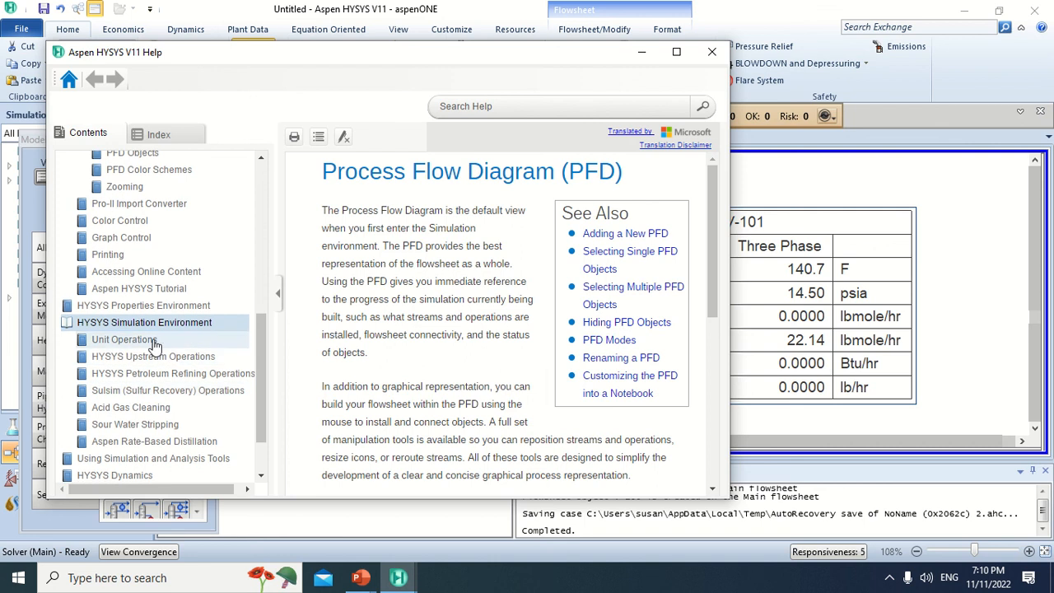
click(94, 341)
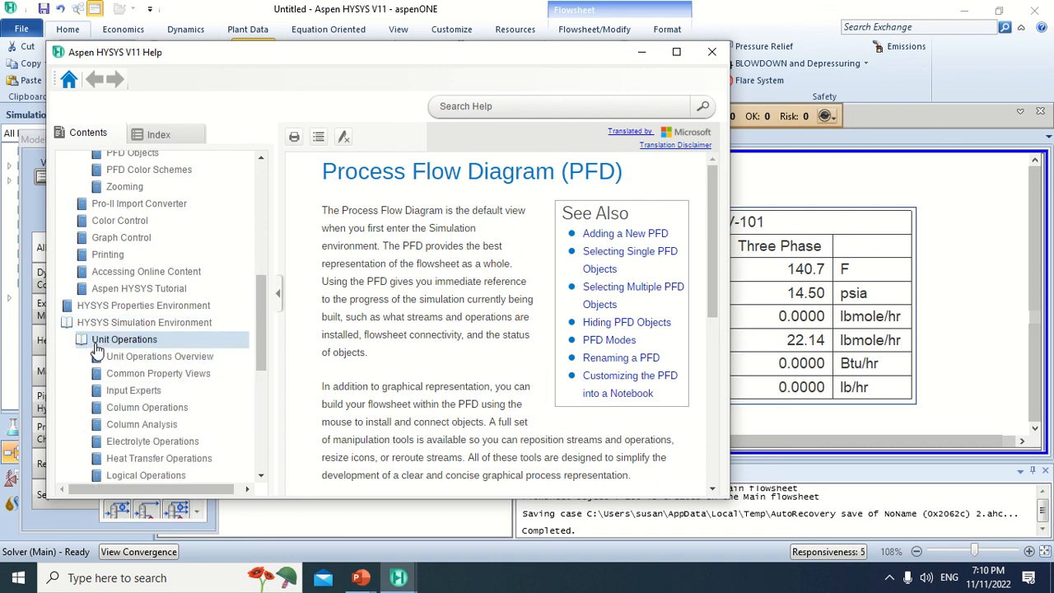
click(109, 360)
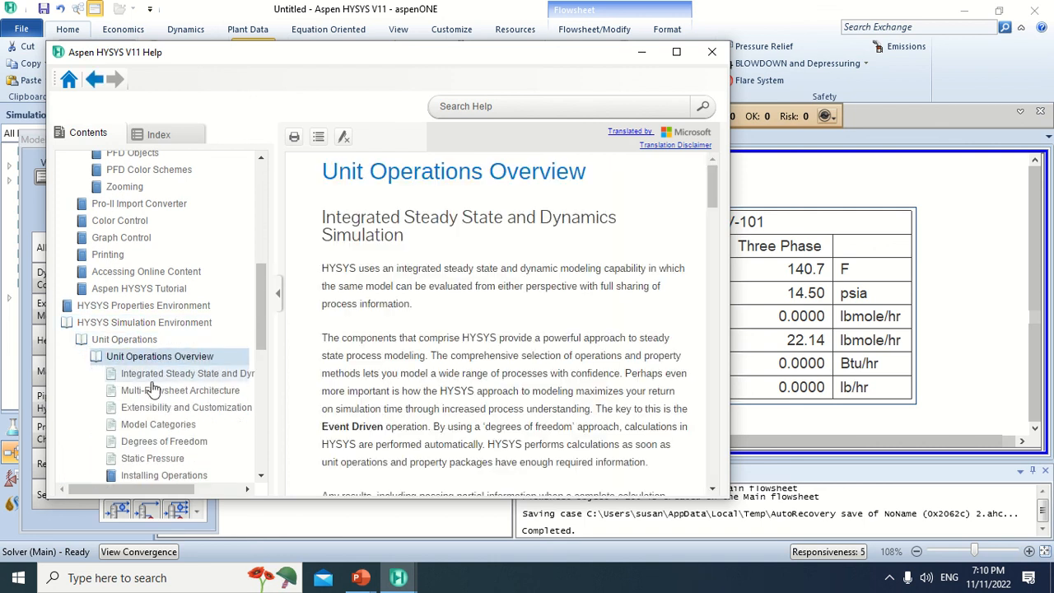
click(156, 375)
Step: Enlarge the help window and read the Unit Operations Overview page, including the Multi-Flowsheet Architecture section
scroll(461, 362, down, 10)
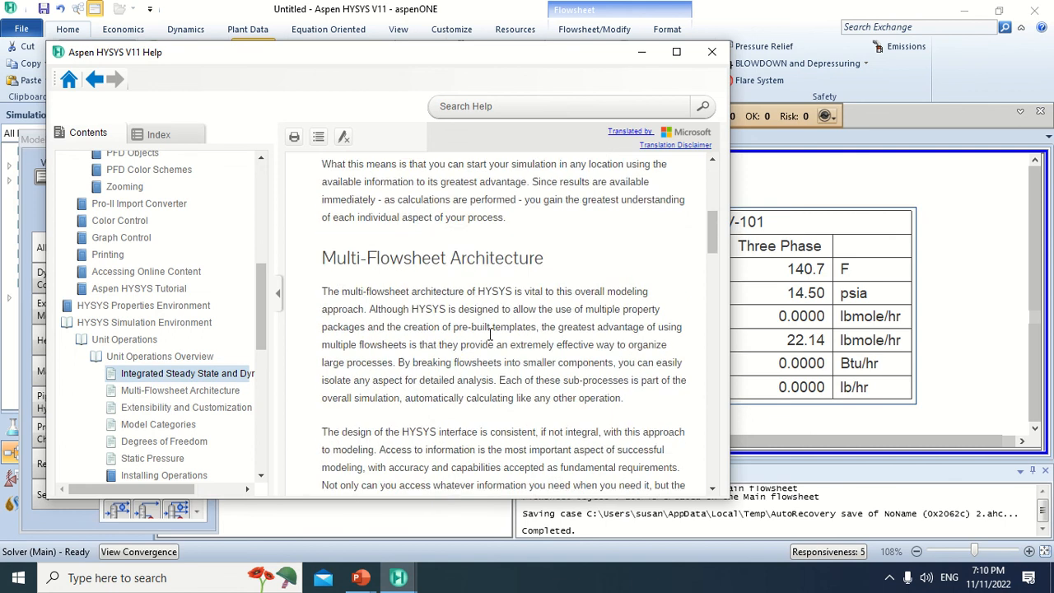
click(676, 52)
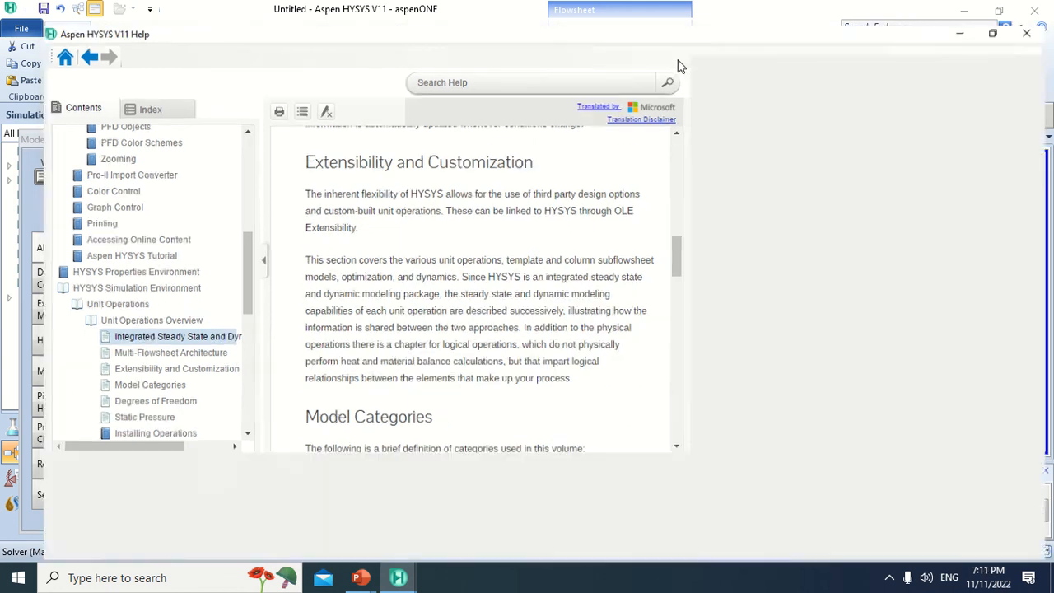
scroll(548, 381, up, 10)
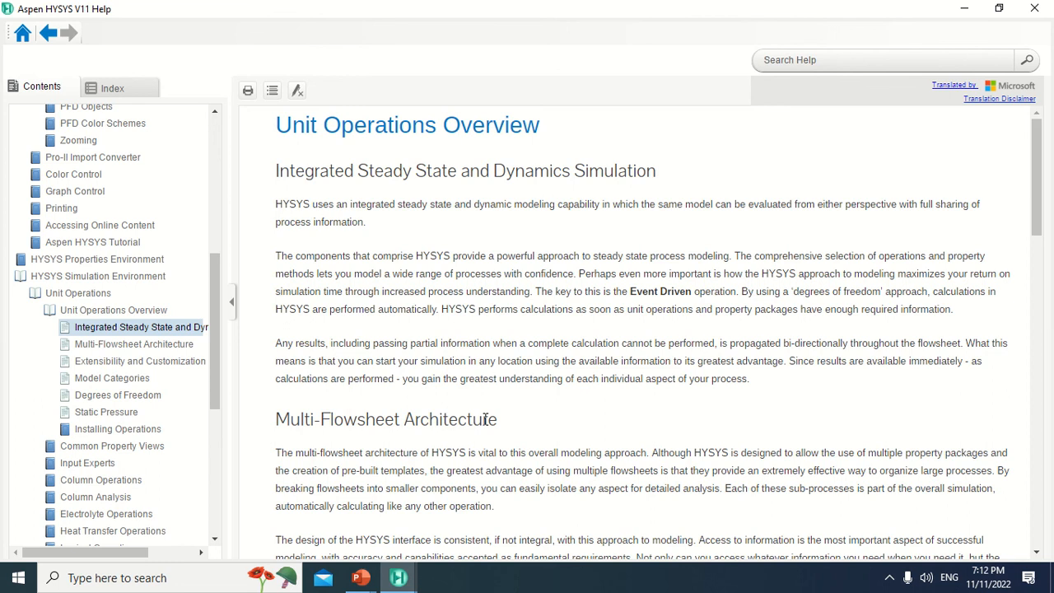
scroll(611, 401, down, 1)
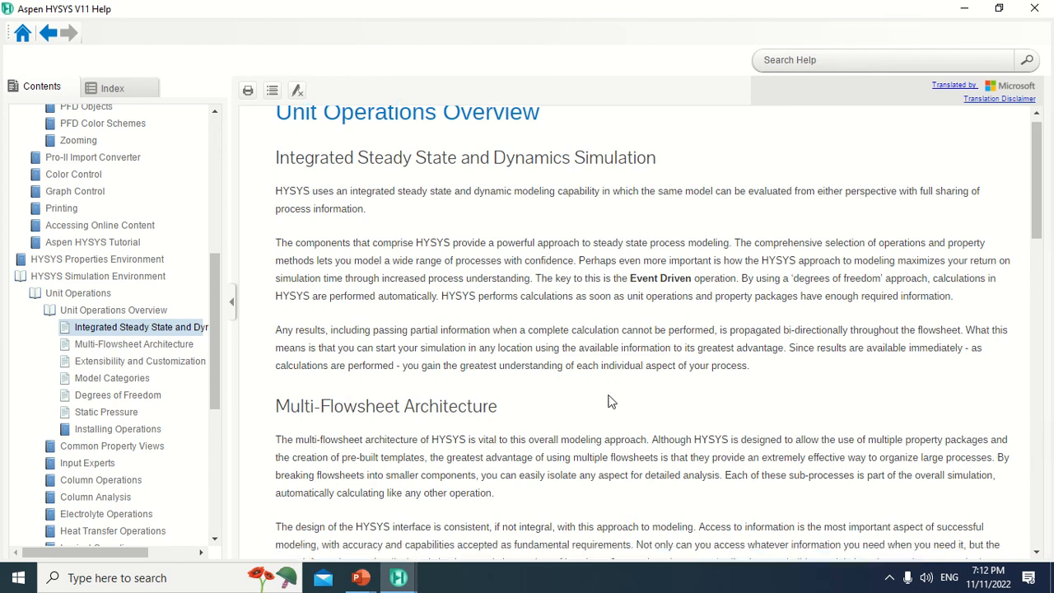
scroll(612, 401, down, 1)
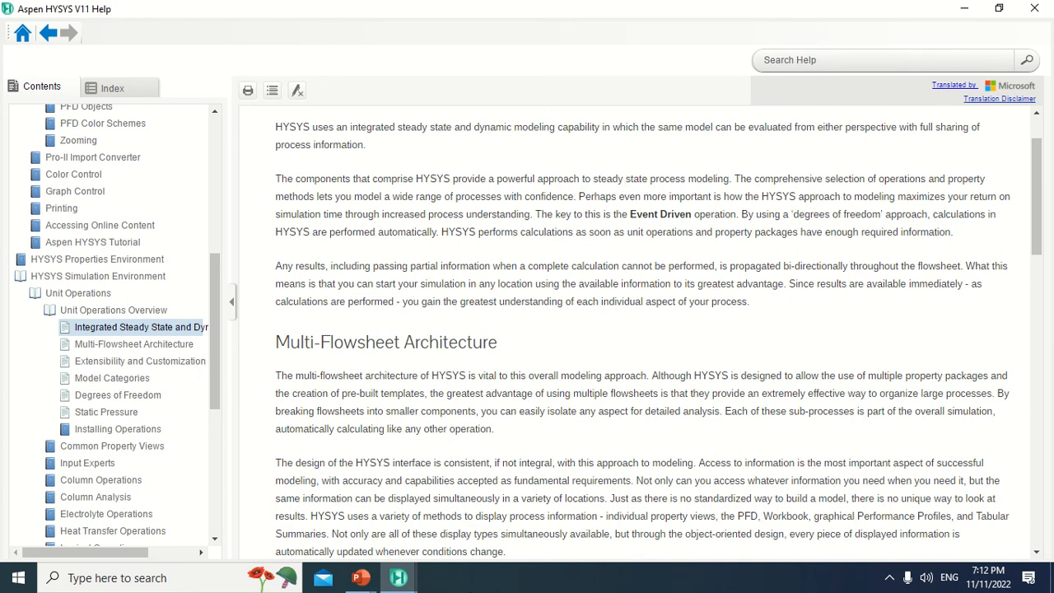
mouse_move(821, 2)
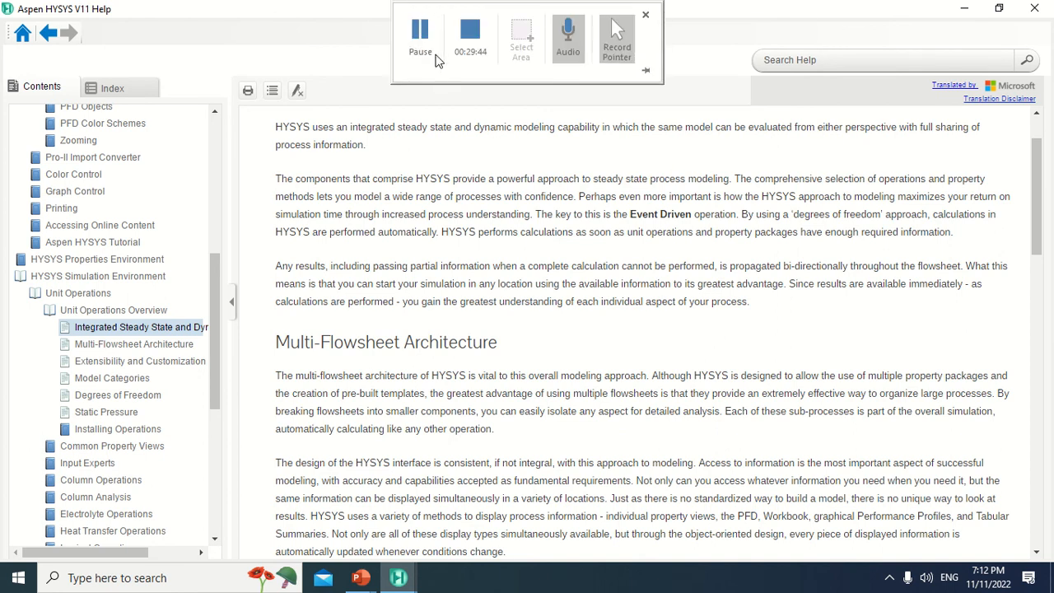
scroll(449, 260, up, 2)
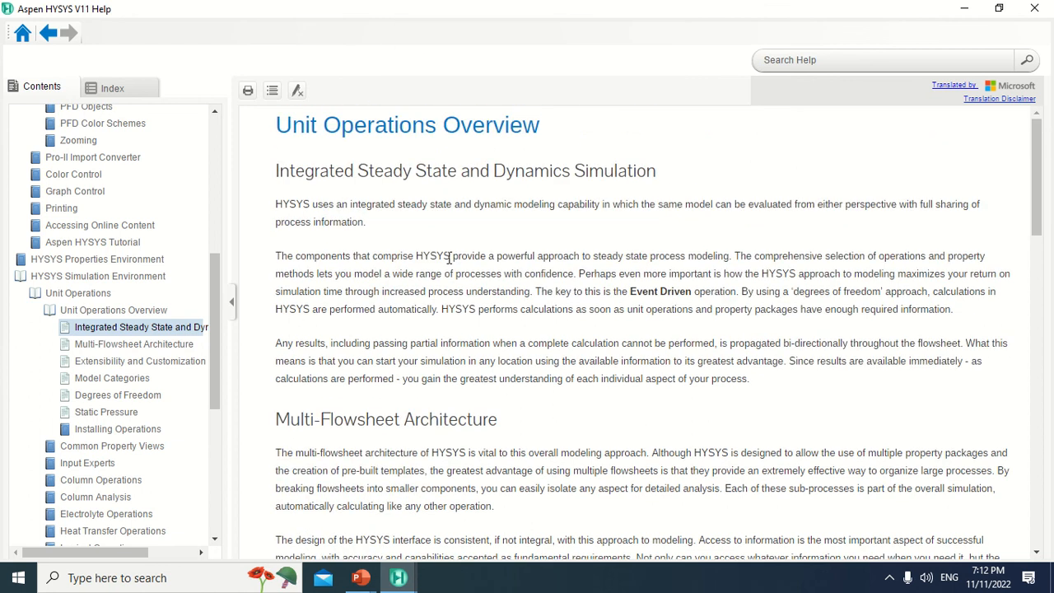
scroll(448, 260, down, 2)
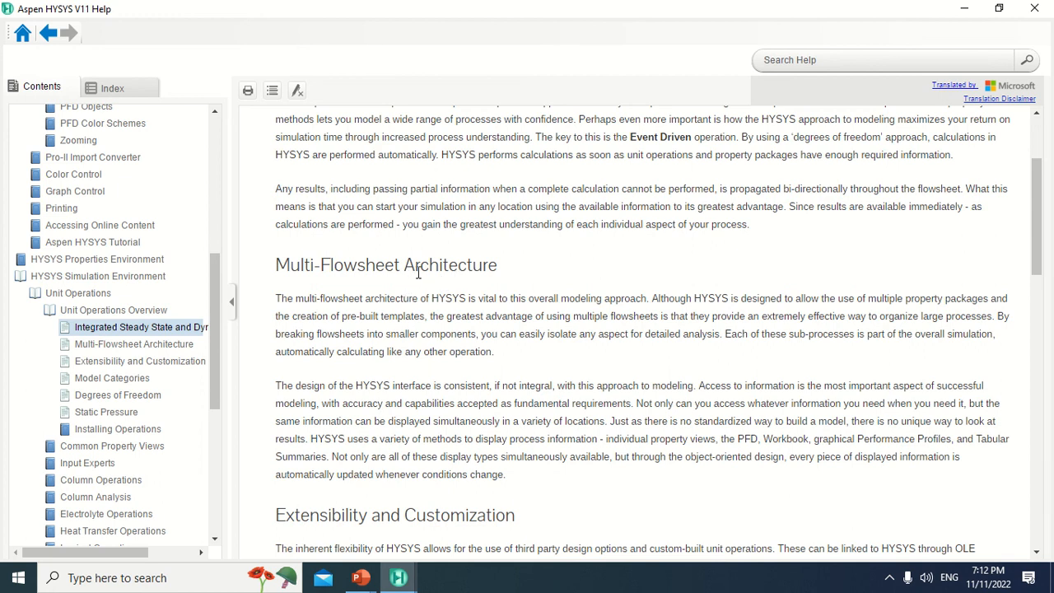
scroll(428, 274, down, 2)
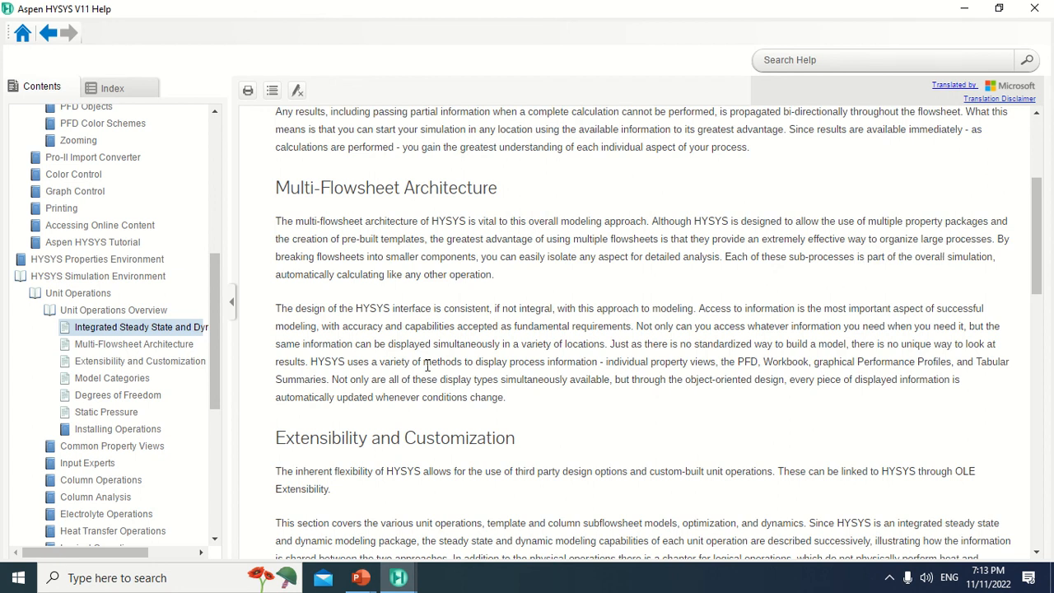
Step: Open the About HYSYS Petroleum Refining topic under HYSYS Petroleum Refining Operations in the help contents and read through its Calibration section
scroll(432, 365, up, 3)
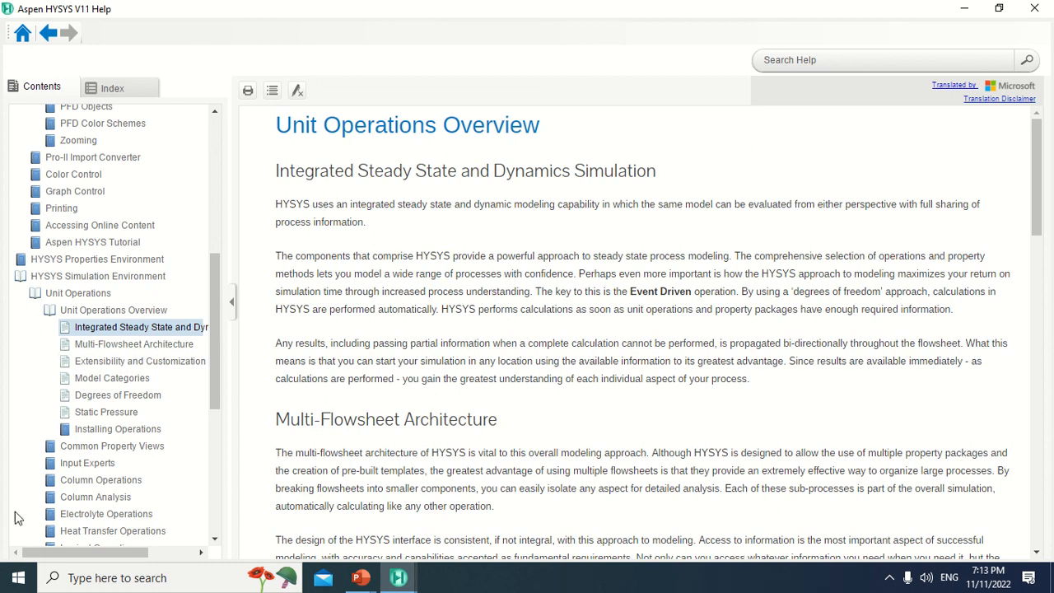
scroll(151, 381, down, 4)
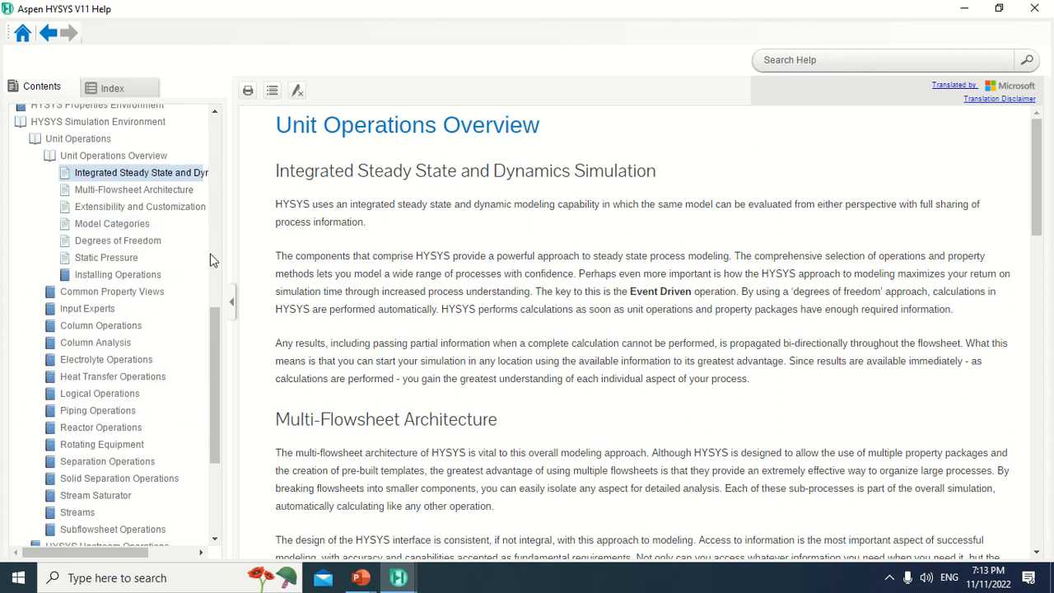
scroll(98, 363, down, 5)
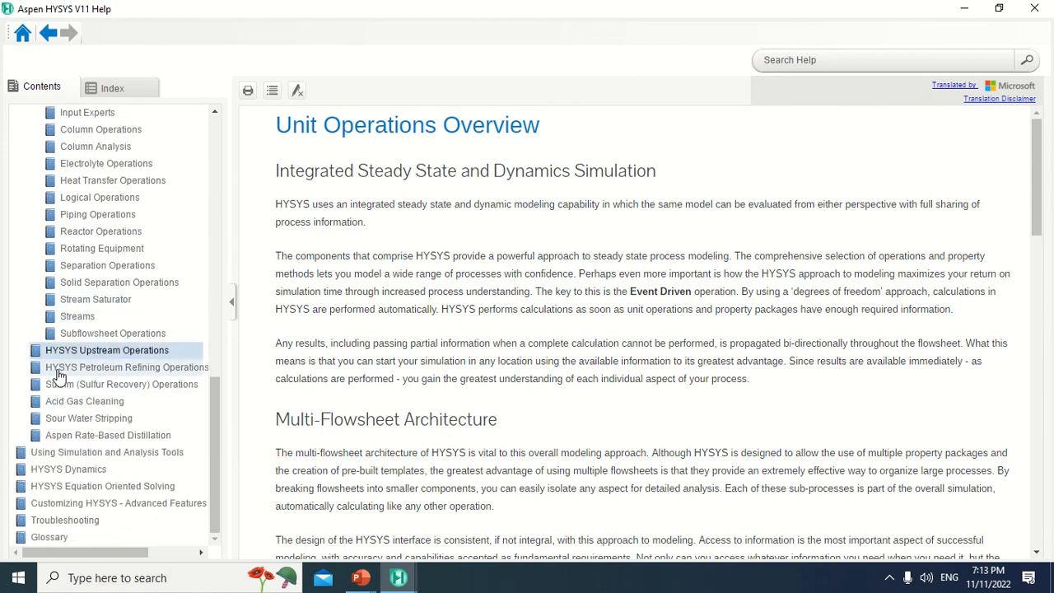
click(58, 369)
click(62, 367)
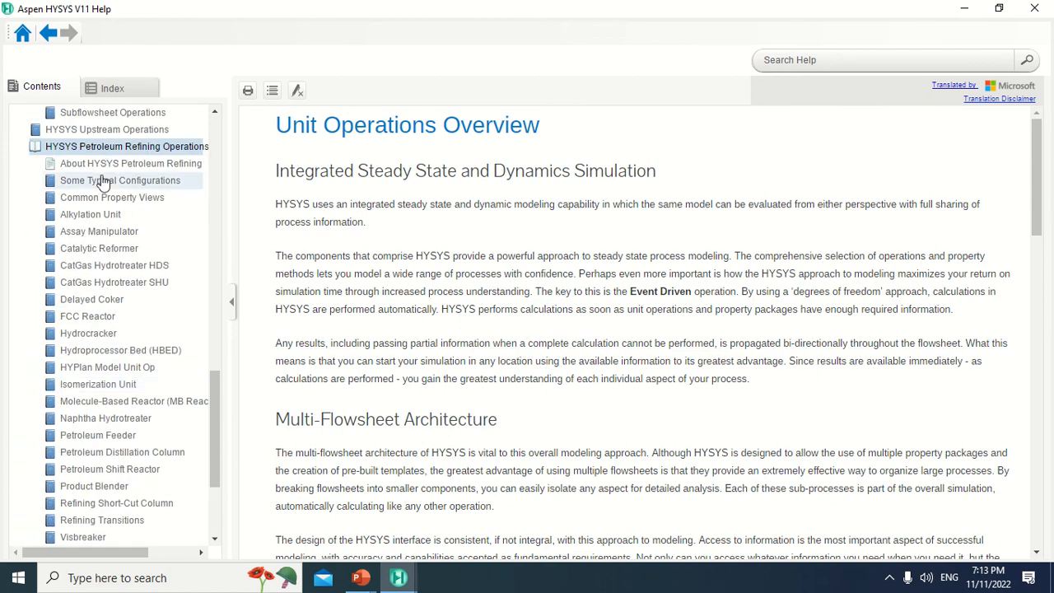
click(103, 164)
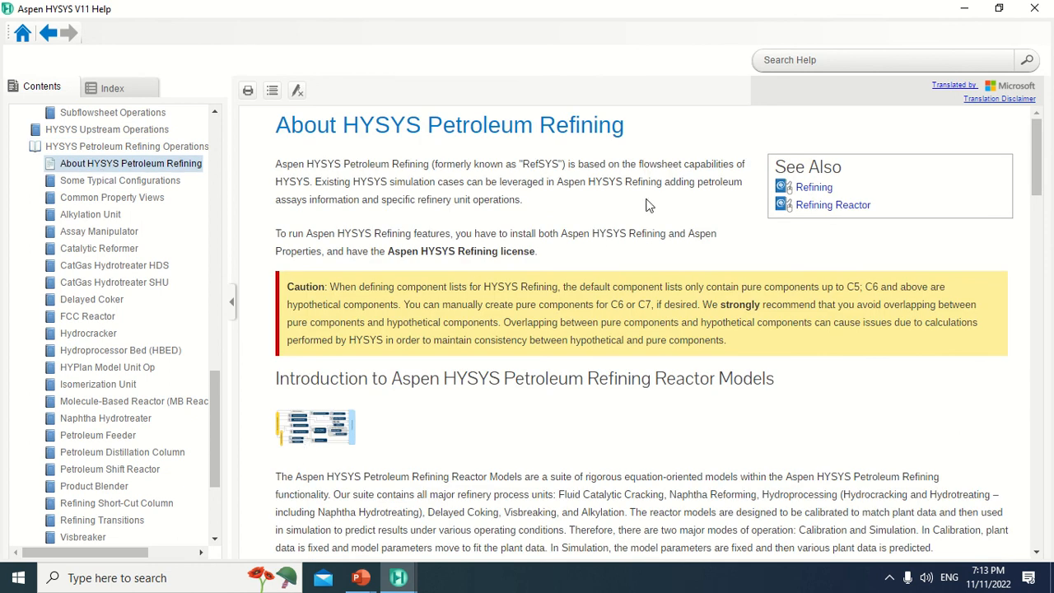
scroll(288, 349, down, 5)
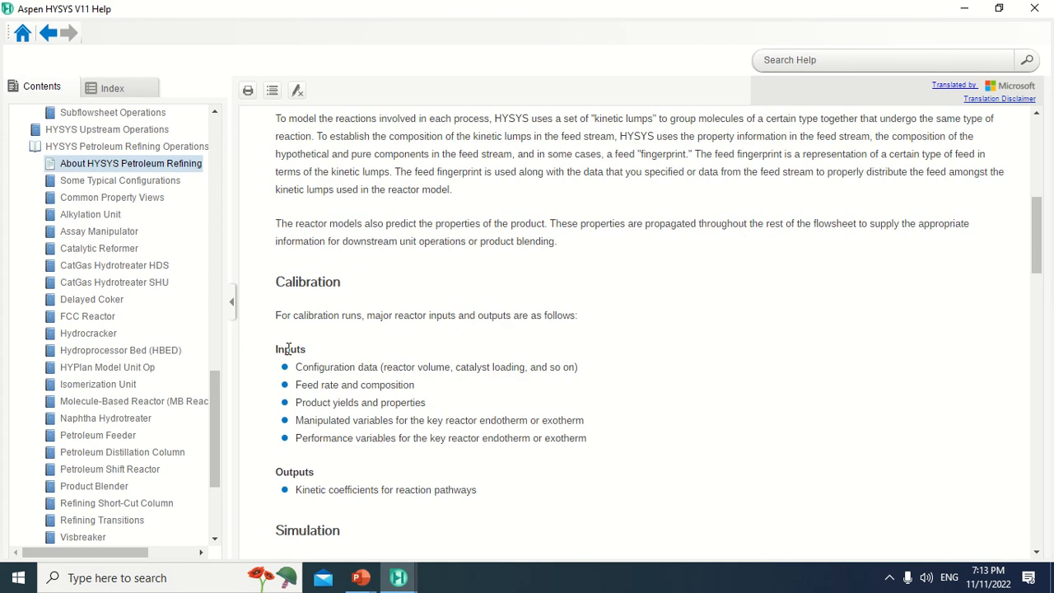